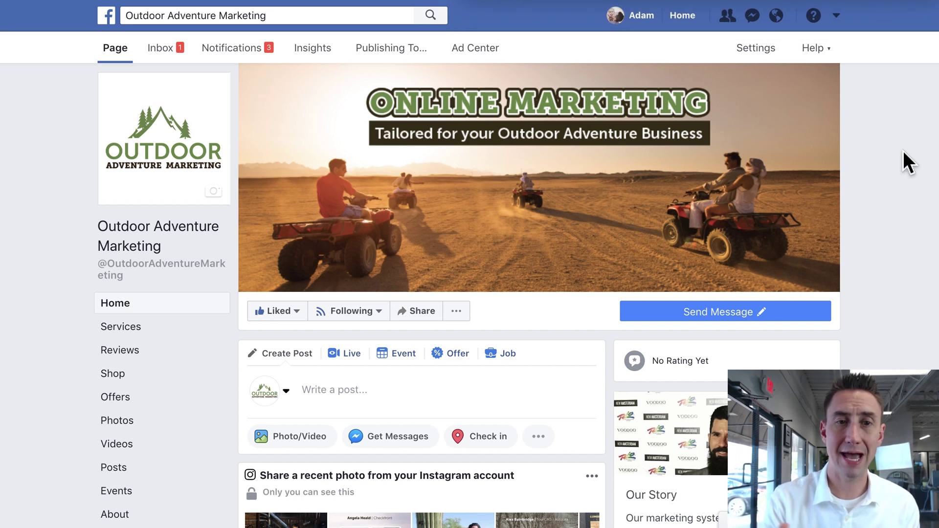
- Open the Lead Ads Forms Library from Publishing Tools for the Outdoor Adventure Marketing page
left_click(410, 49)
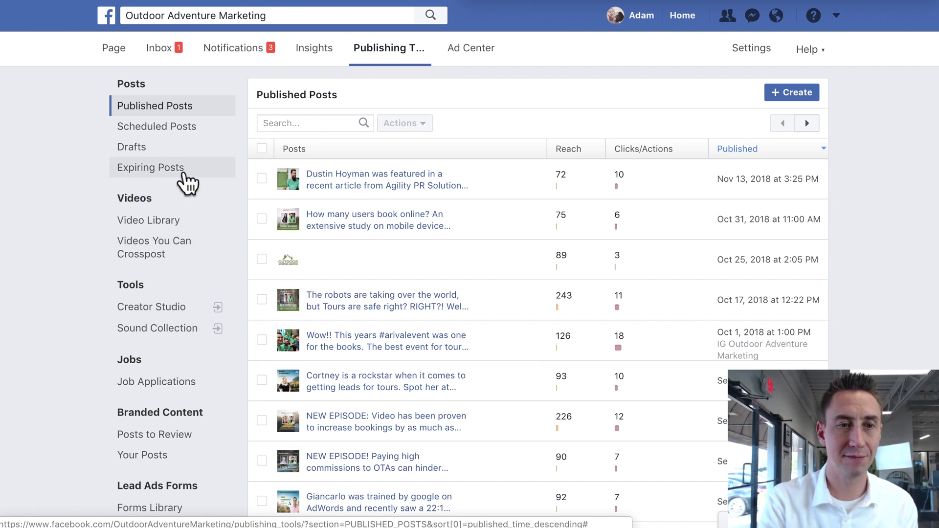
scroll(189, 183, "down", 4)
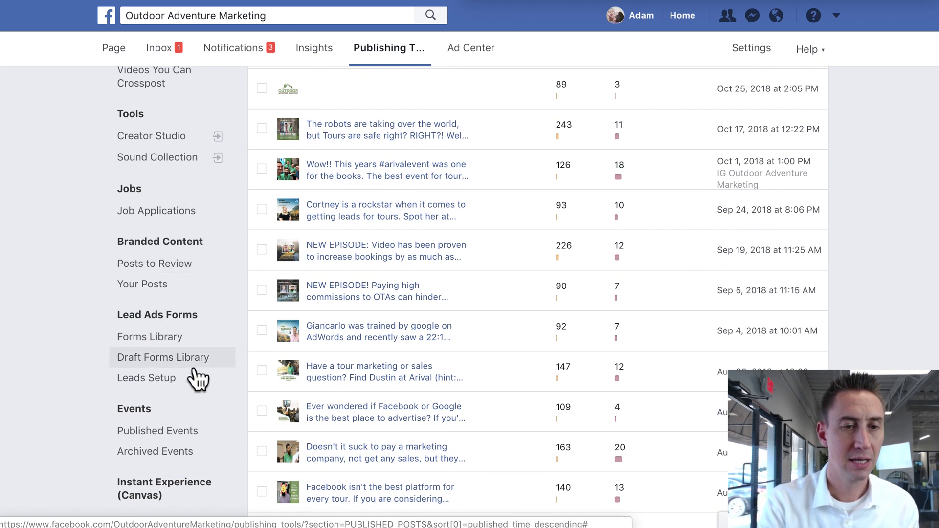
left_click(184, 345)
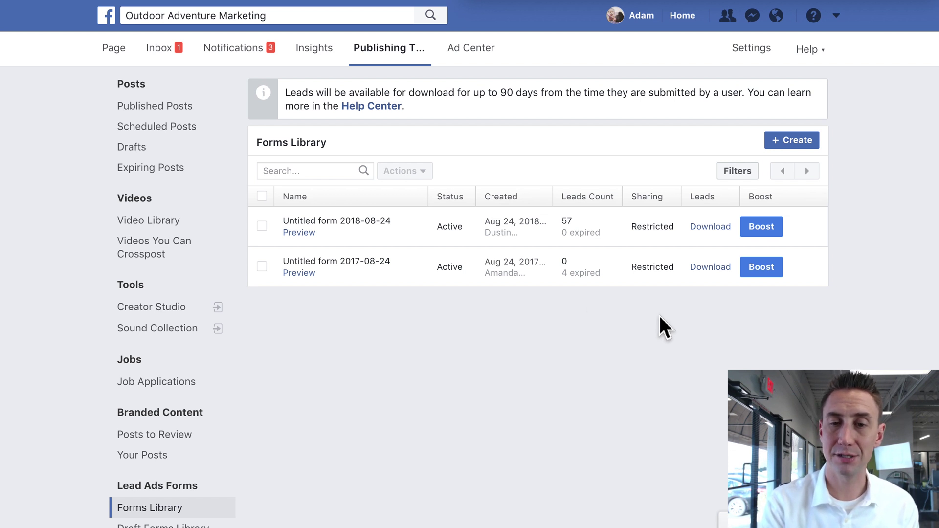
left_click(721, 233)
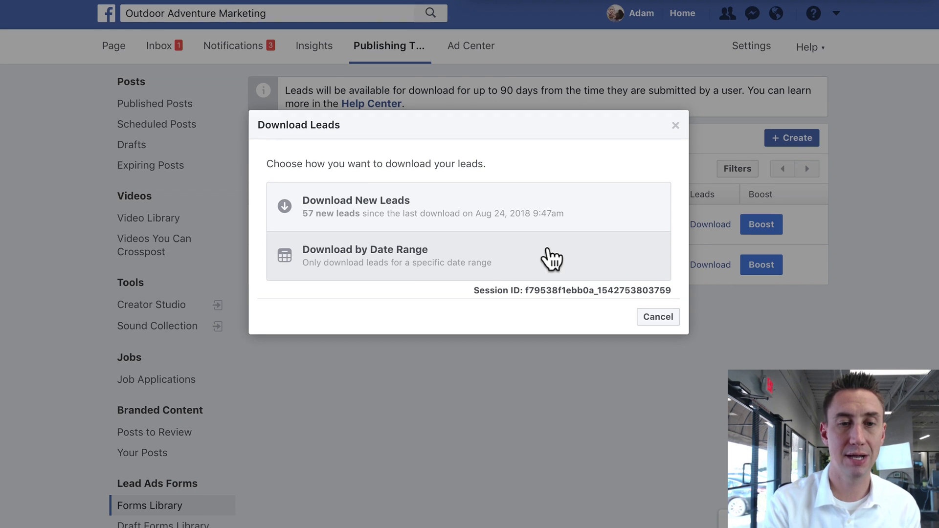
left_click(573, 263)
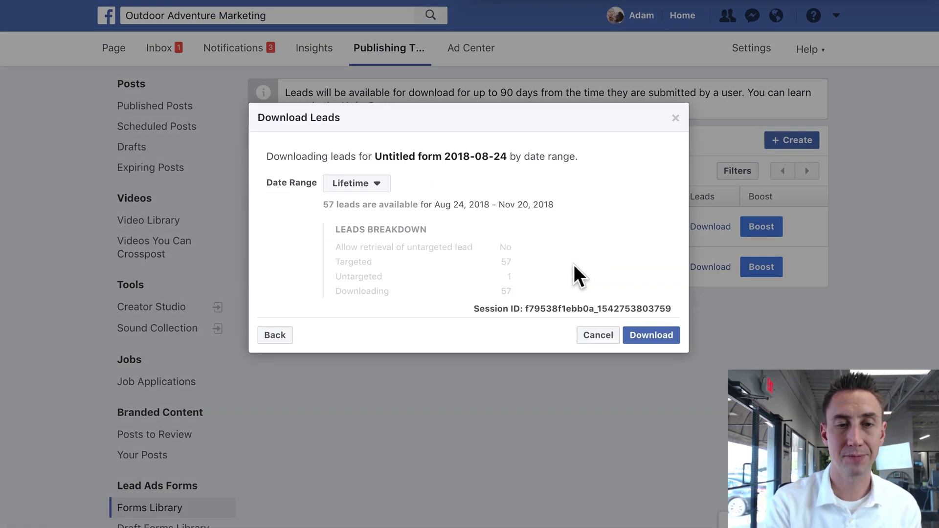
left_click(605, 341)
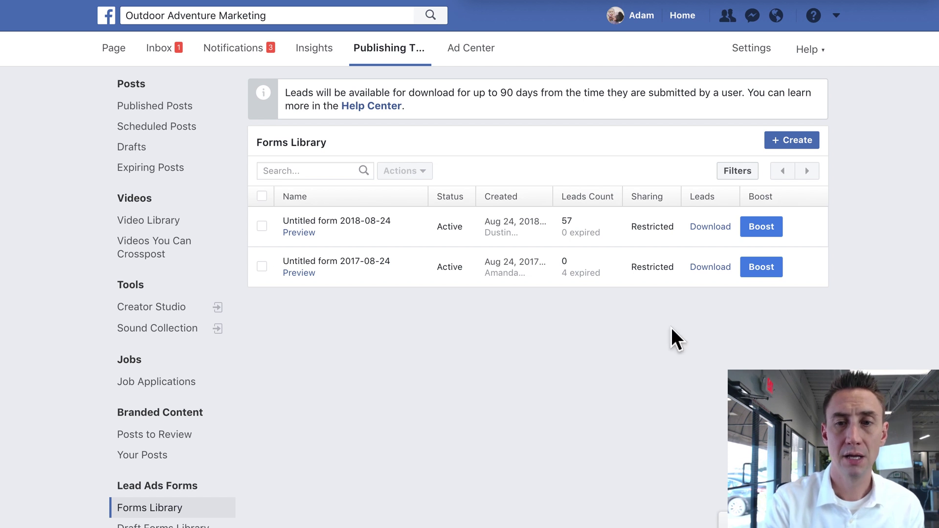
- Create a new lead form from scratch and title it 'Our Video Test'
left_click(801, 142)
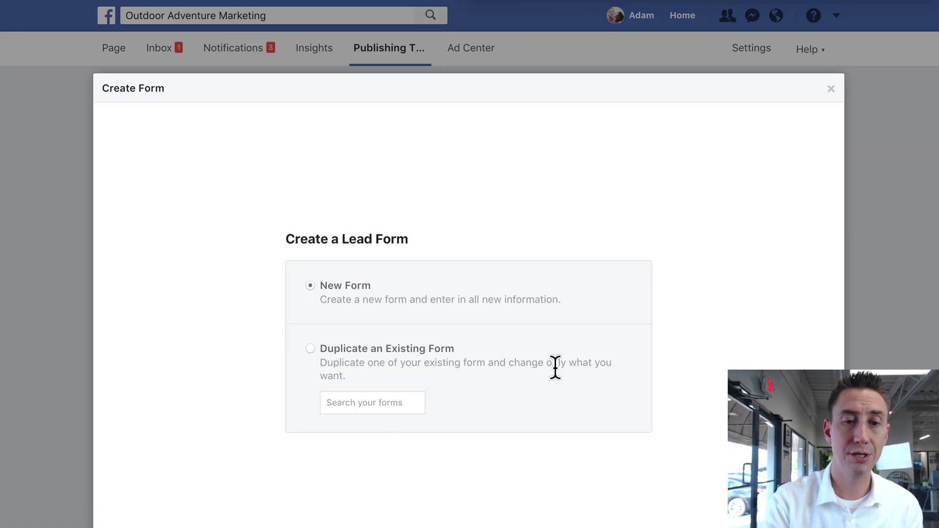
scroll(556, 369, "down", 3)
left_click(808, 483)
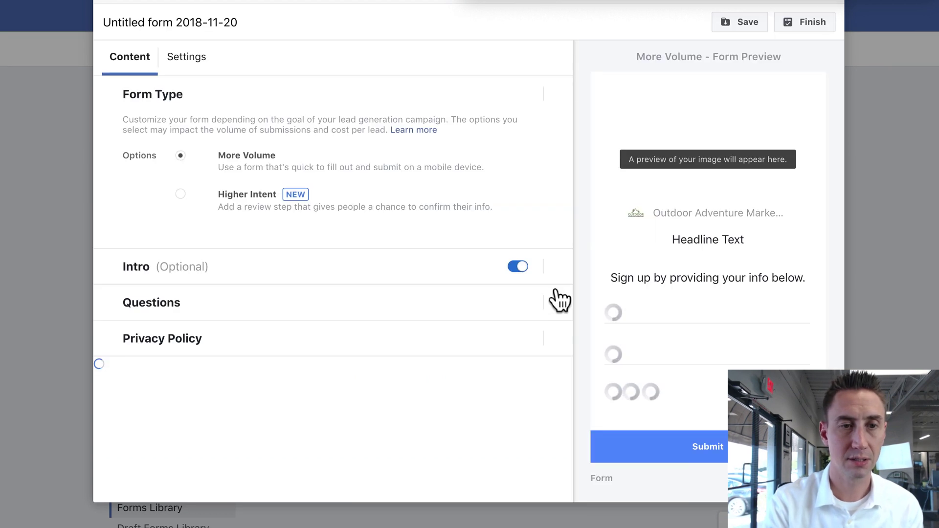
left_click(180, 33)
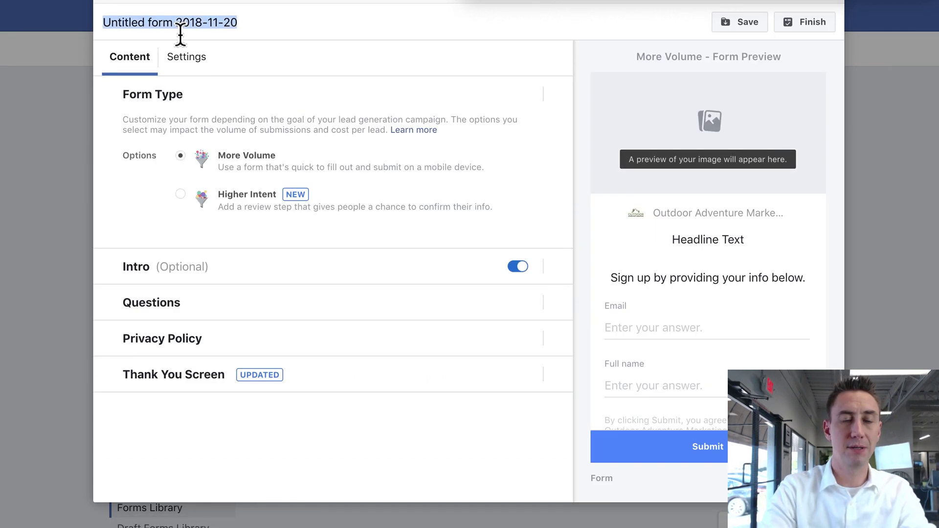
type("Or")
key("BackSpace")
type("ur ")
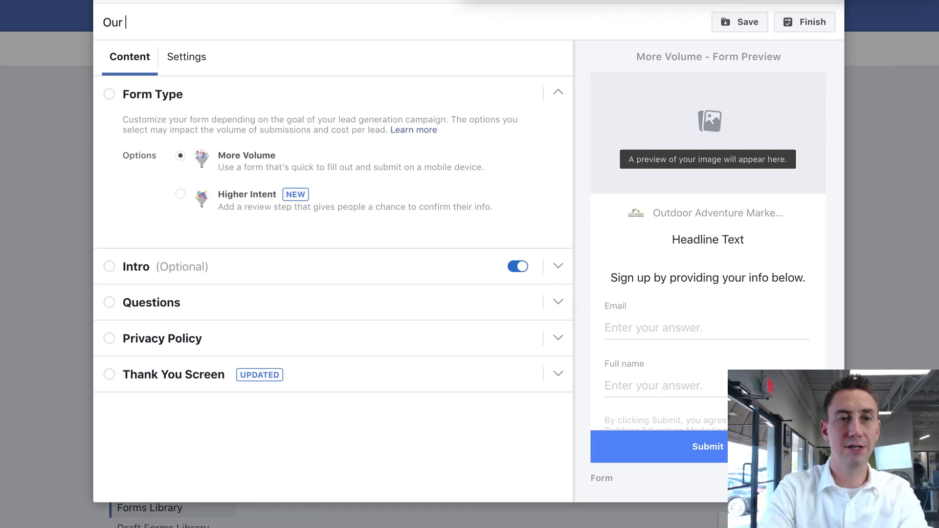
type("Video Test")
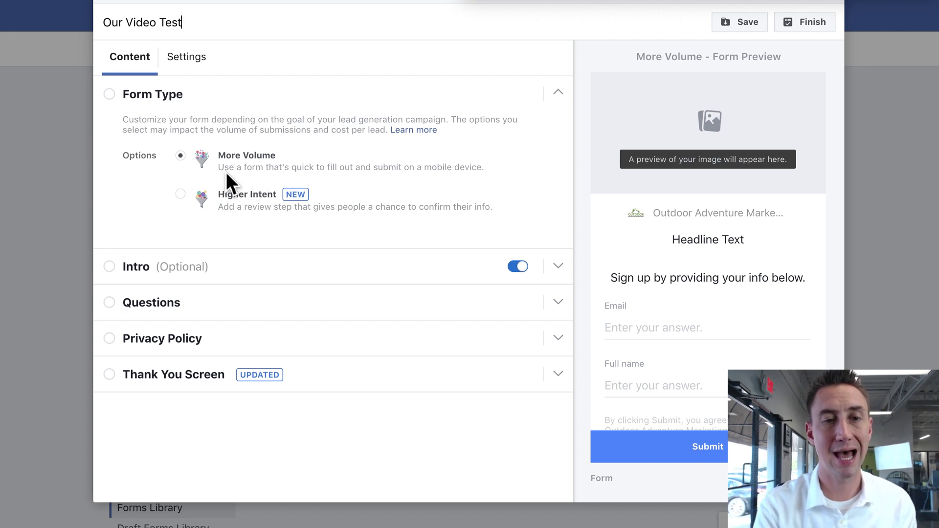
- Set the form type to Higher Intent, after comparing its review screen with More Volume
left_click(183, 201)
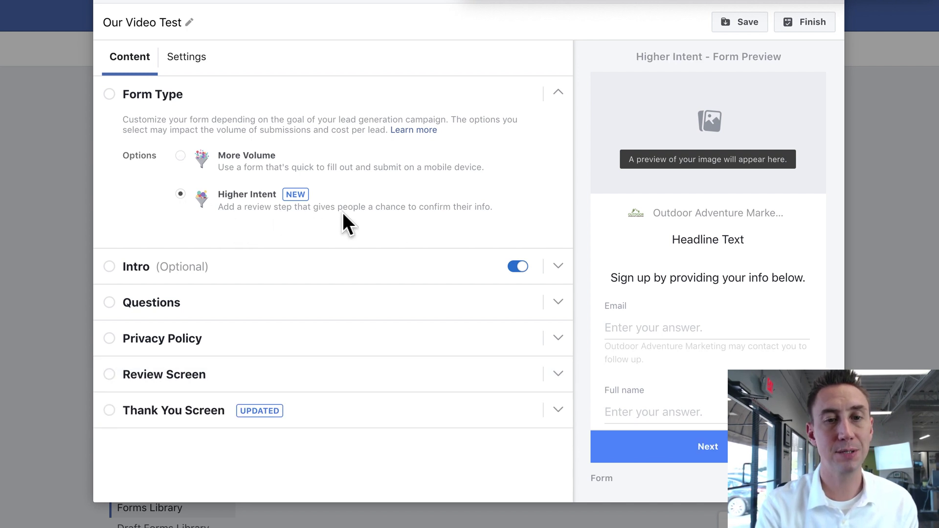
left_click(558, 374)
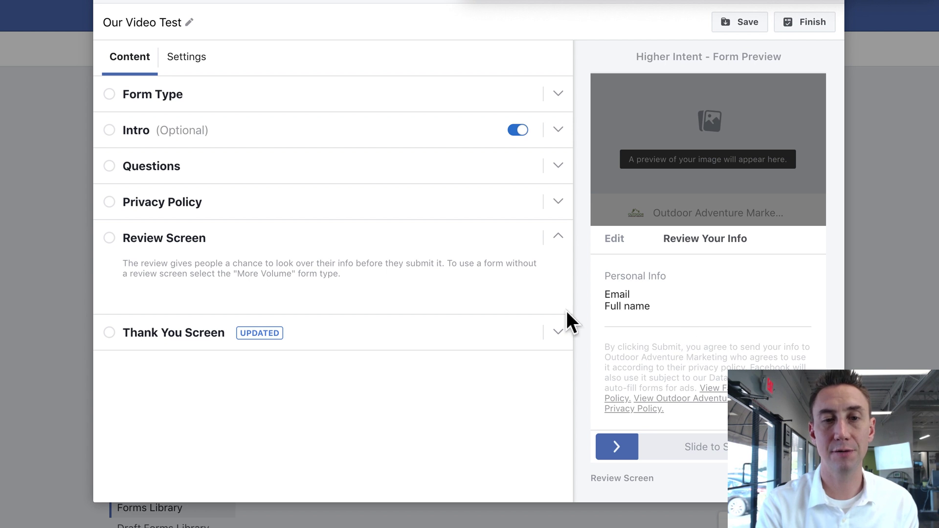
scroll(432, 482, "up", 2)
scroll(455, 432, "down", 2)
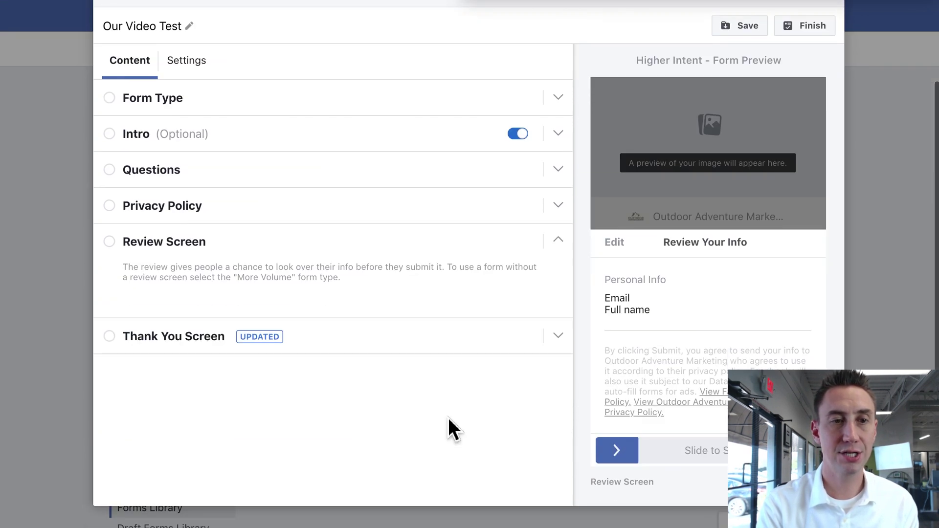
left_click(375, 122)
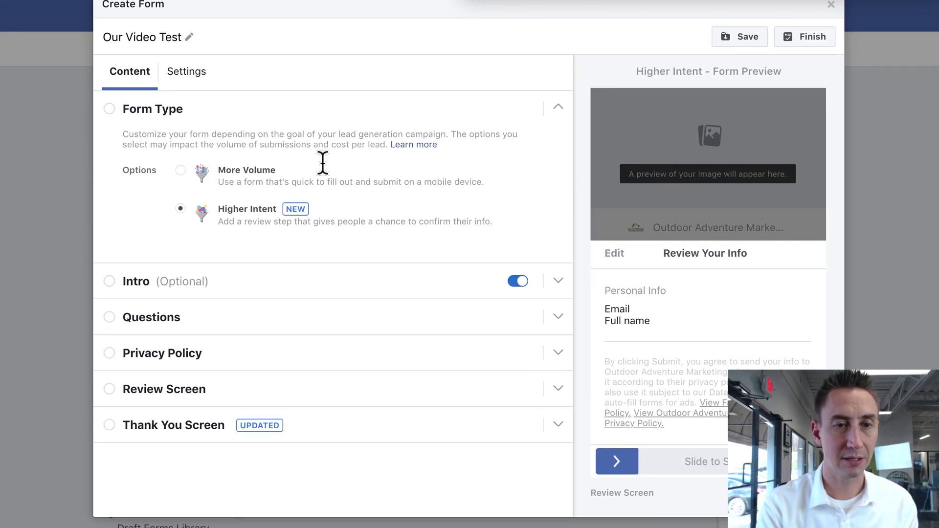
left_click(192, 180)
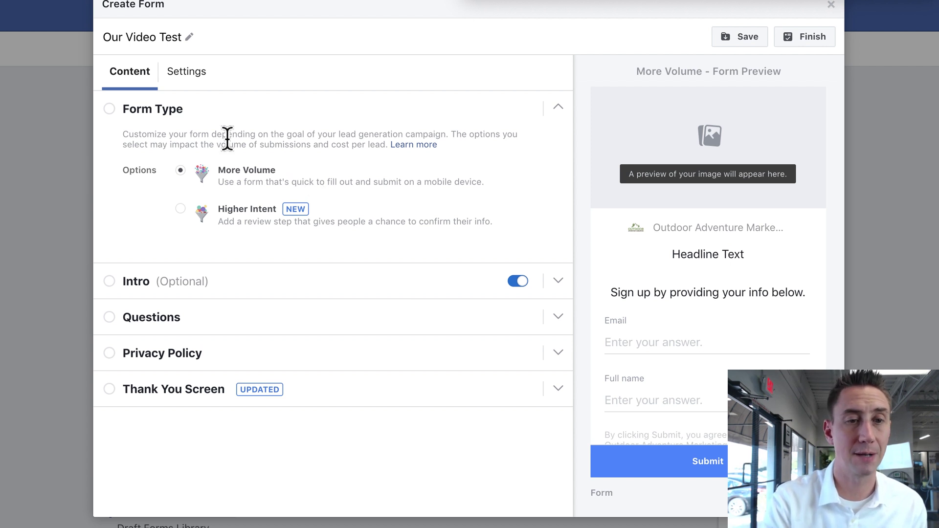
left_click(189, 217)
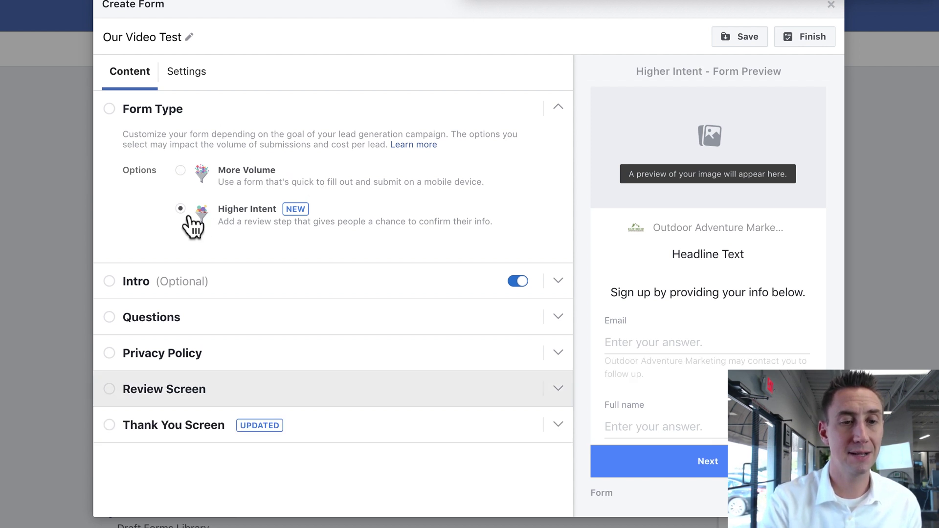
- In the form's Settings, expand Field IDs and add two blank tracking parameter rows, then return to Content
left_click(198, 77)
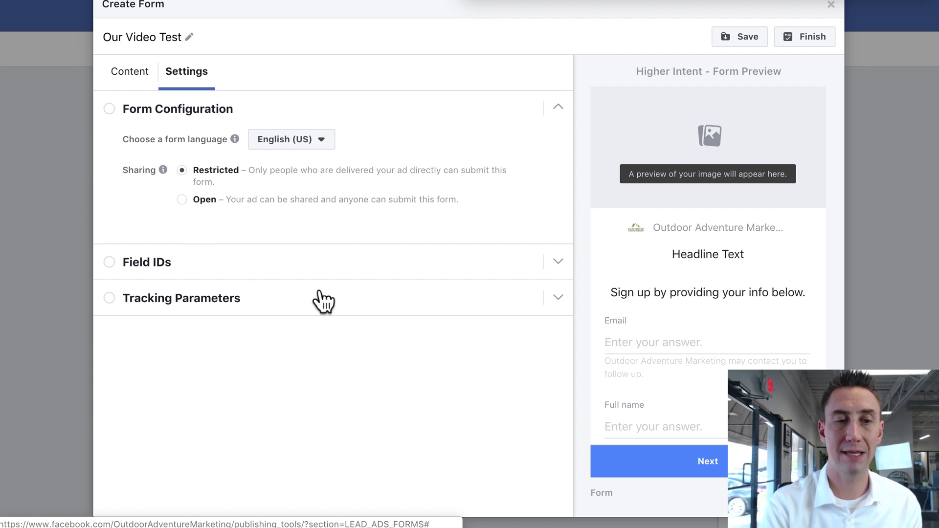
left_click(561, 269)
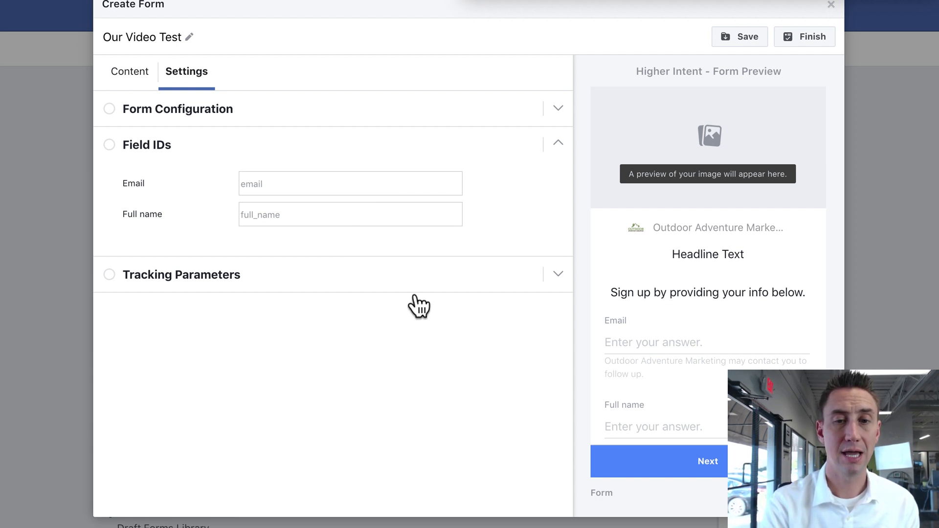
left_click(562, 281)
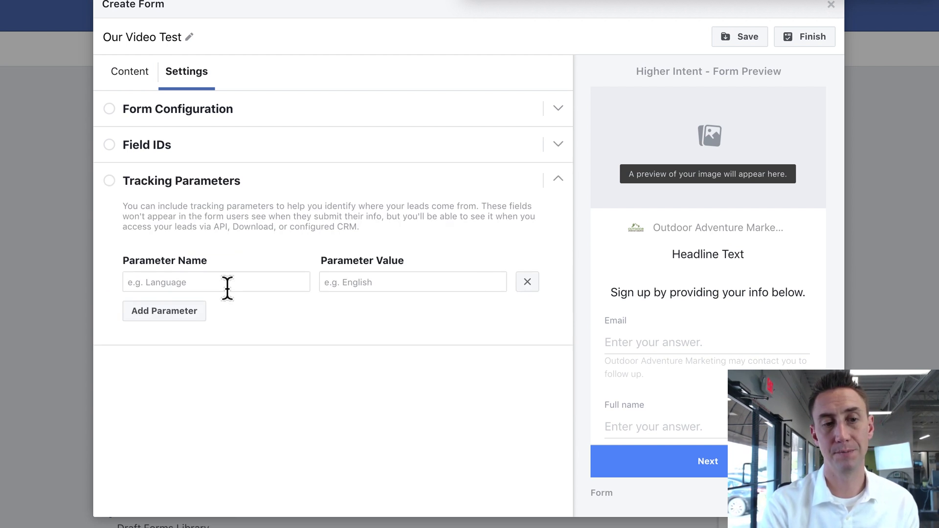
left_click(195, 315)
left_click(194, 345)
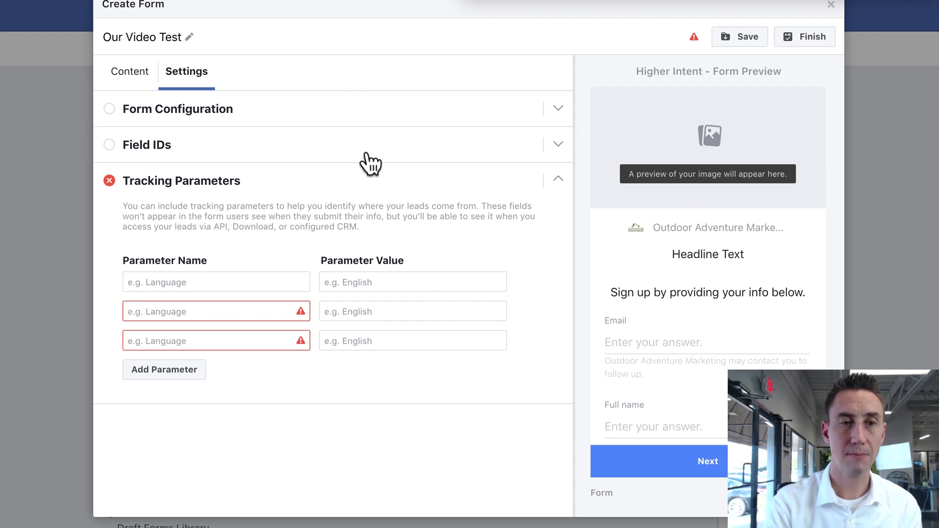
left_click(147, 83)
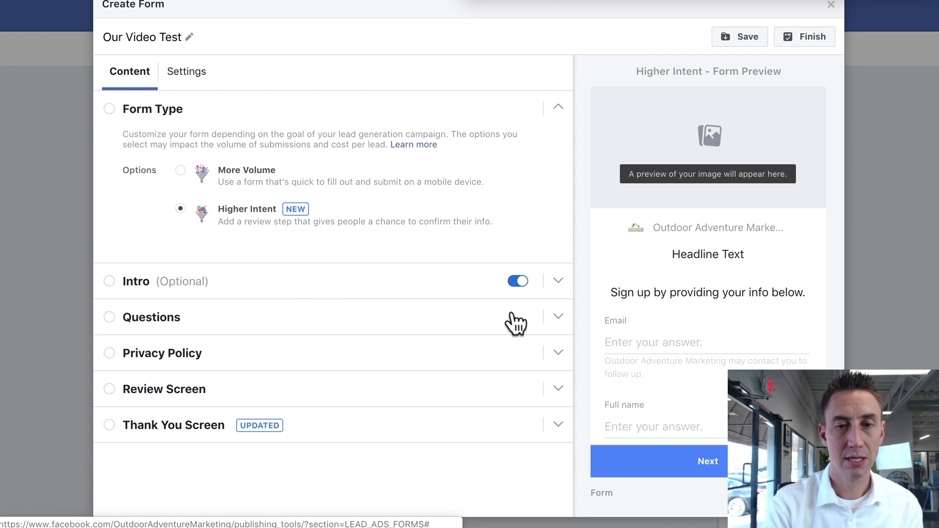
- Enable the intro with the headline 'Contact us' and the ad's image
left_click(561, 281)
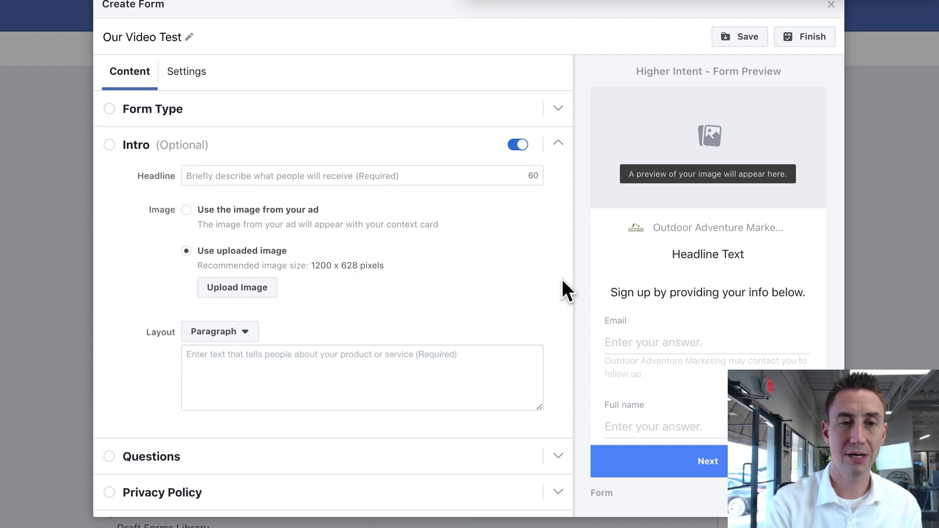
left_click(524, 145)
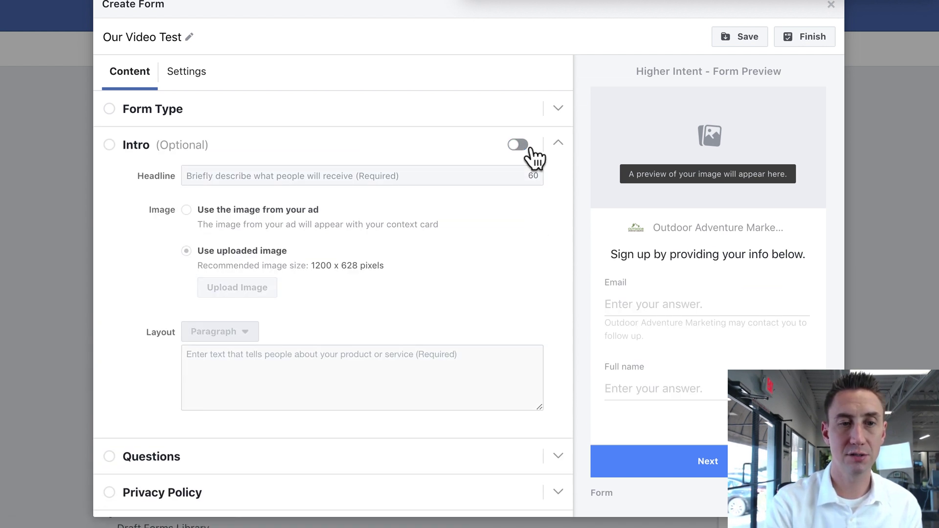
left_click(530, 148)
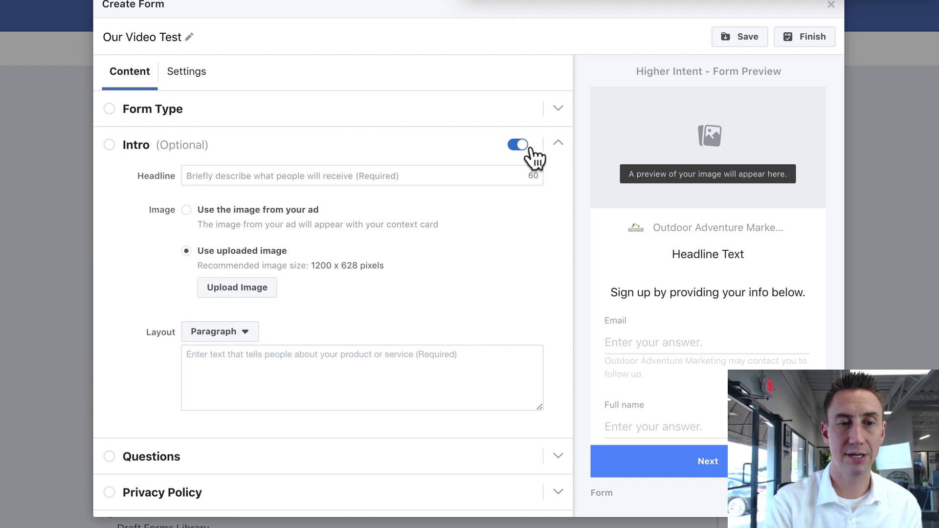
left_click(381, 177)
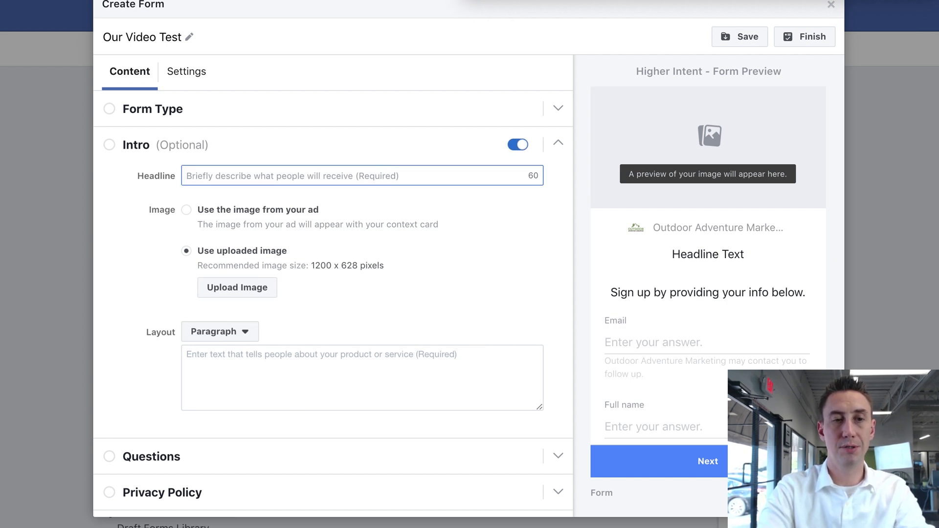
type("Contact us today!")
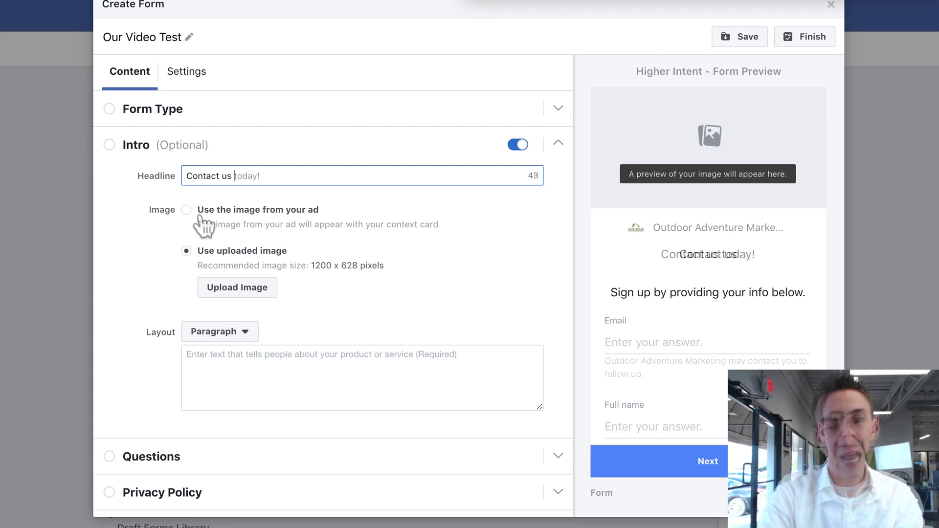
left_click(199, 216)
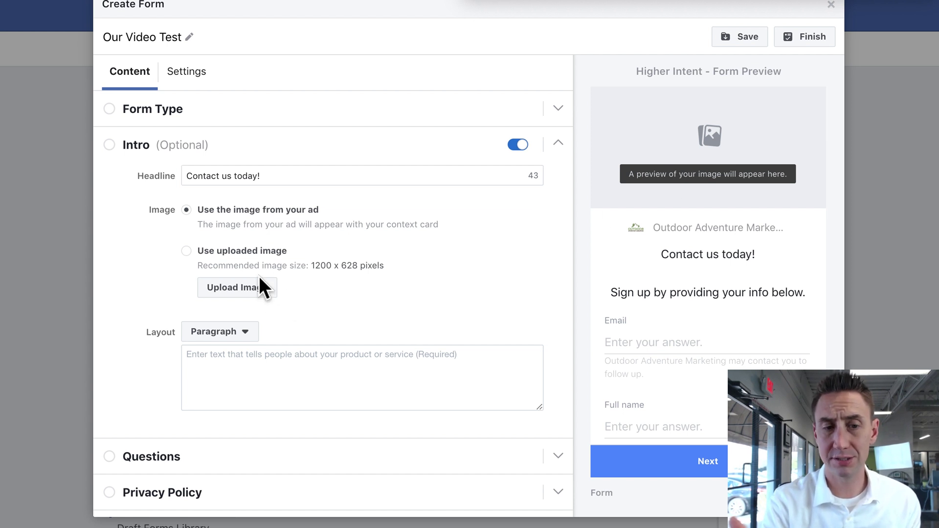
- Switch the intro layout to bullets with 'Bullet 1' and 'Bullet 2'
left_click(295, 387)
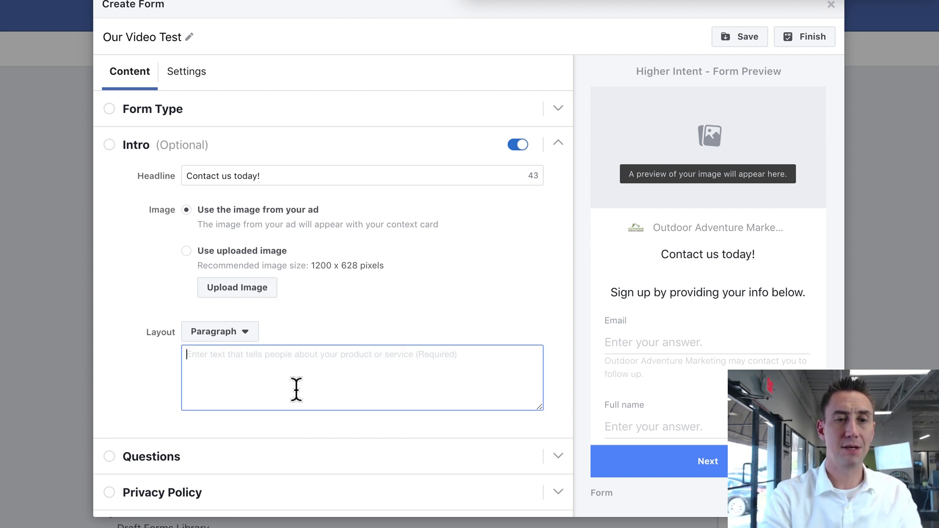
left_click(260, 339)
left_click(247, 354)
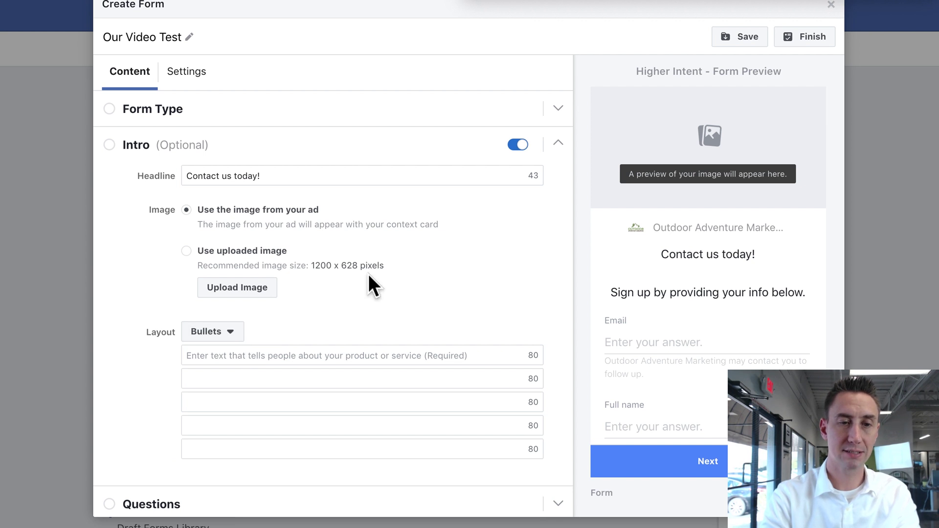
scroll(369, 275, "down", 1)
left_click(352, 305)
type("Bullet 1")
key("Tab")
type("Bullet ")
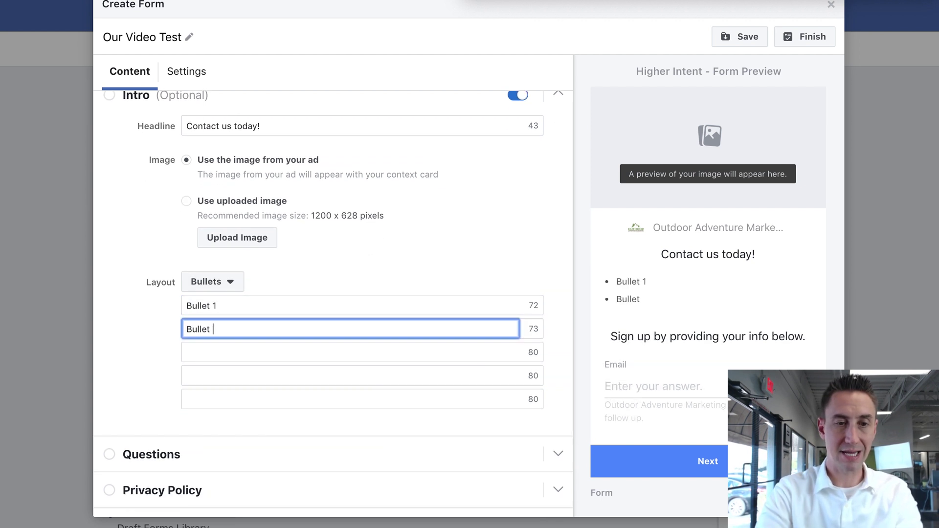
type("2")
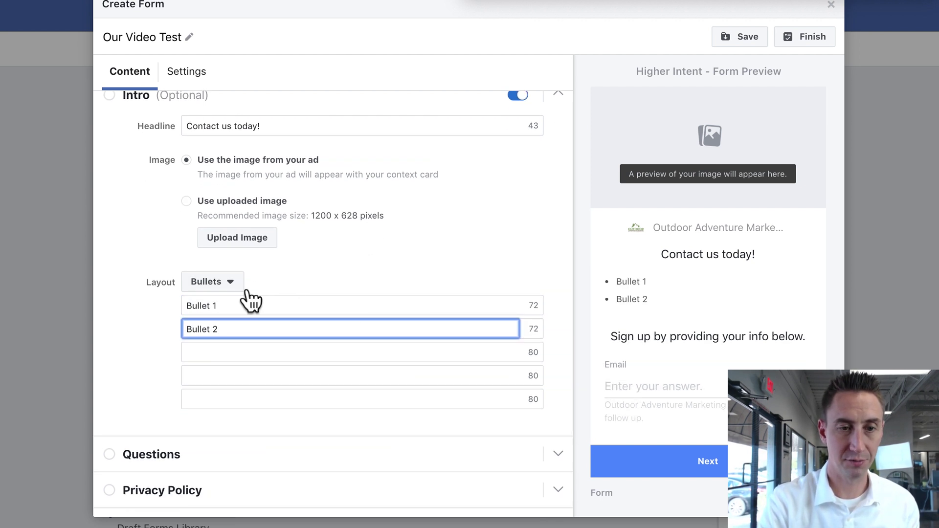
- Change the intro layout to Paragraph, filled with repeated 'Long text...' lines
left_click(246, 290)
left_click(245, 320)
left_click(272, 342)
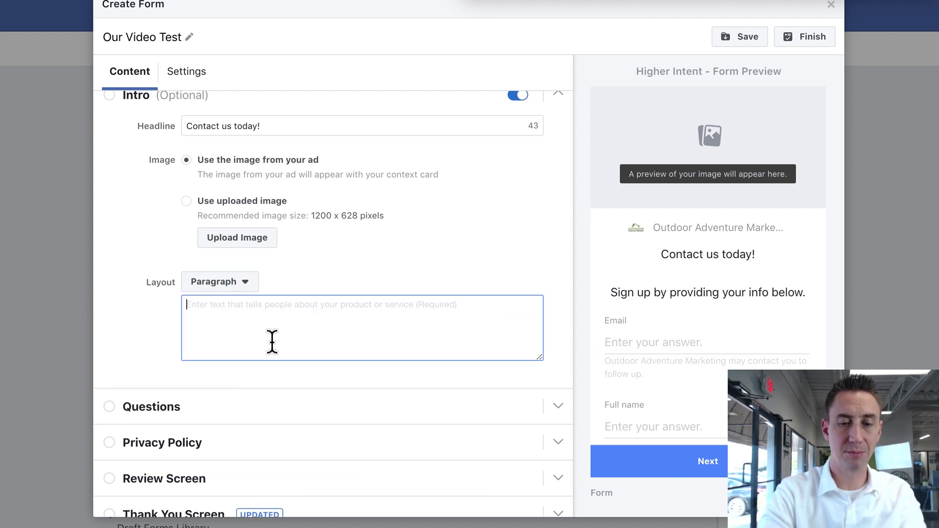
type("Long te")
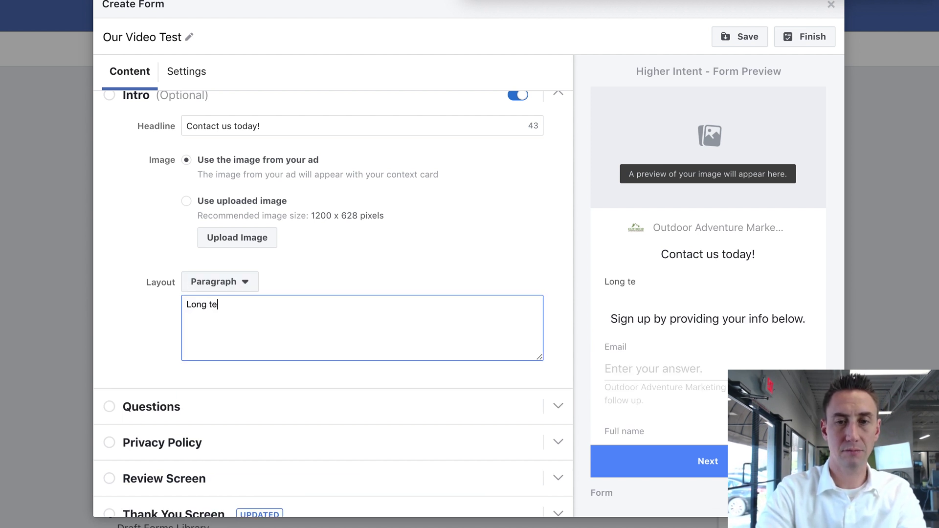
type("xt...")
key("ctrl+a")
key("ctrl+c")
key("Right")
key("Return")
key("ctrl+v")
key("Return")
key("ctrl+v")
key("Return")
key("ctrl+v")
key("Return")
key("ctrl+v")
key("Return")
key("ctrl+v")
key("Return")
key("ctrl+v")
key("Return")
key("ctrl+v")
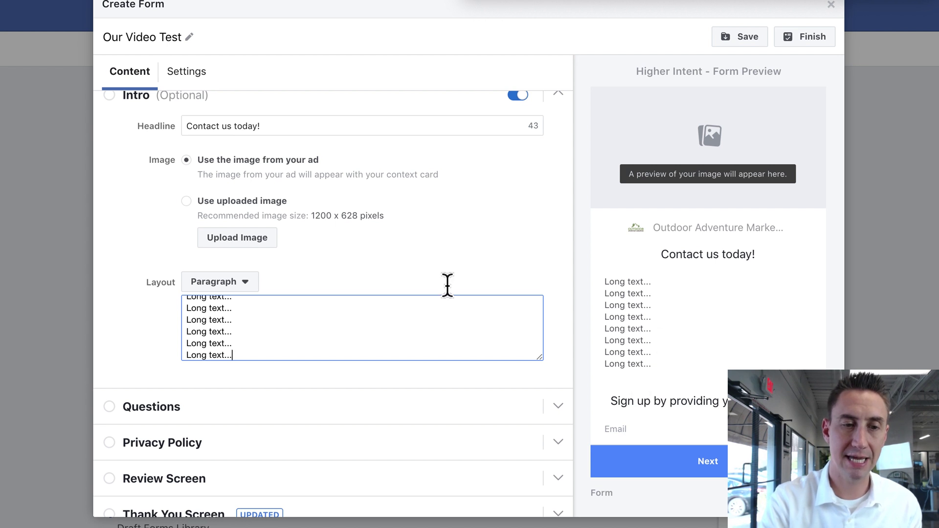
scroll(406, 255, "down", 1)
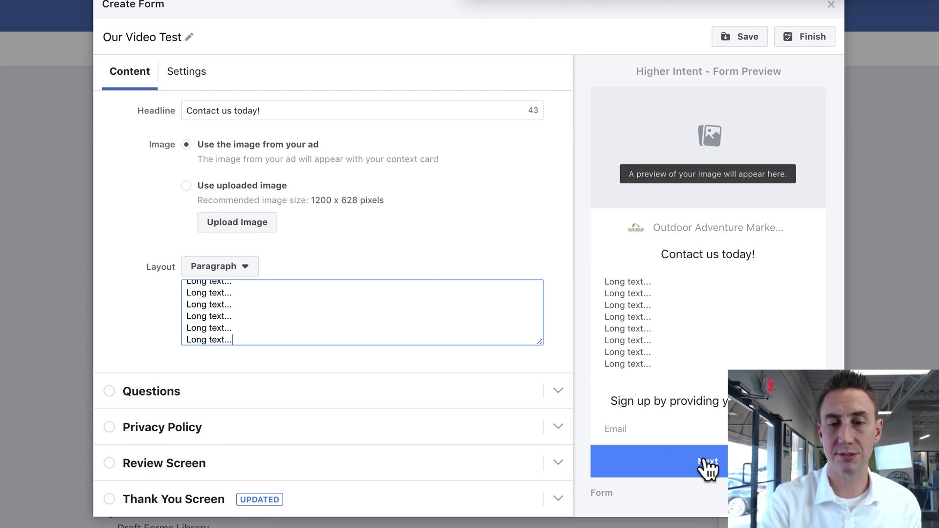
scroll(728, 342, "down", 3)
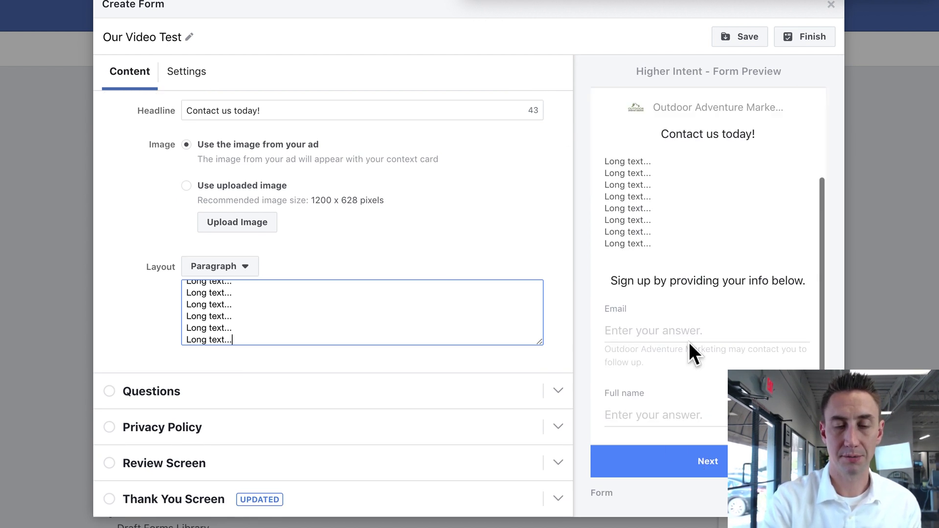
scroll(689, 342, "down", 1)
- Open Questions, show all options, and tick Job title, Gender and Relationship status
left_click(321, 394)
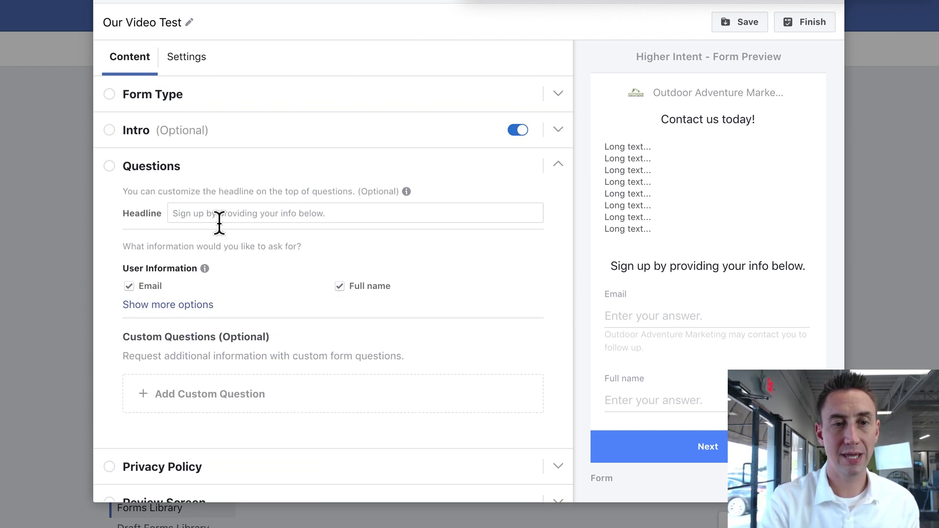
left_click(219, 223)
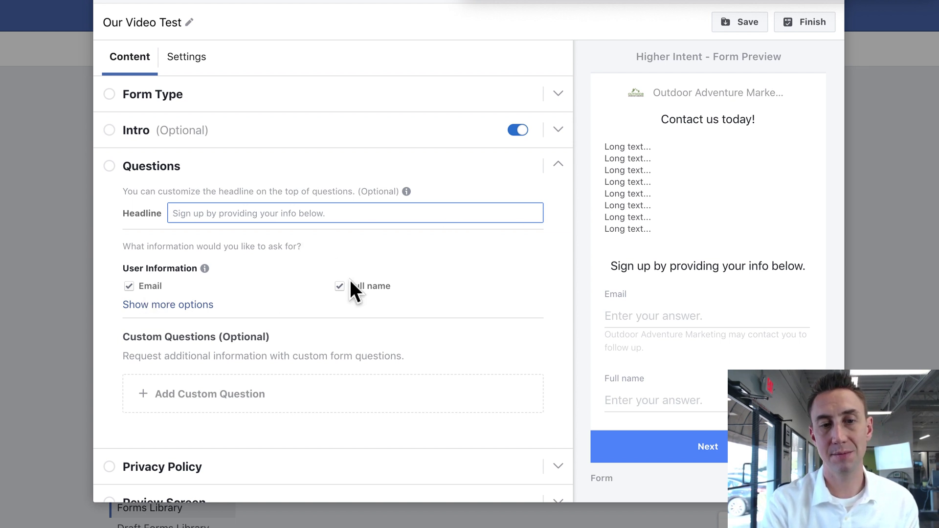
left_click(196, 305)
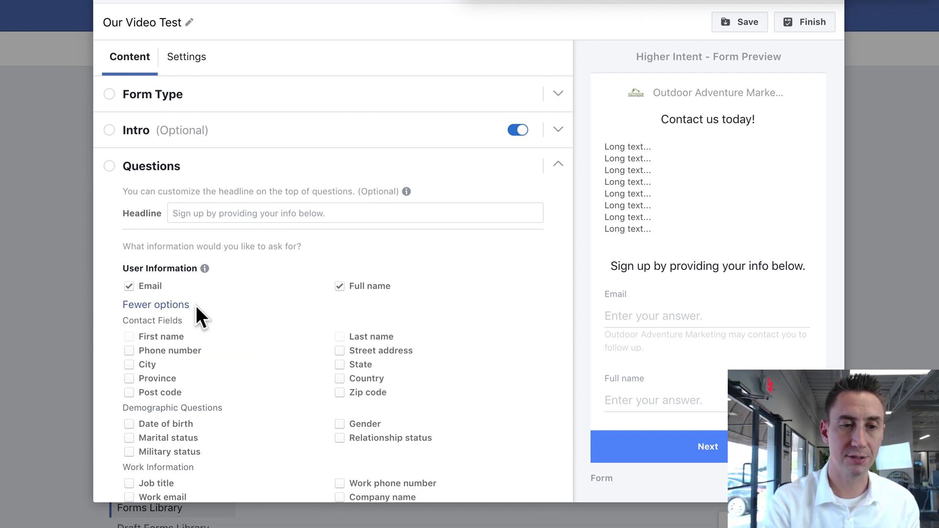
scroll(275, 242, "down", 2)
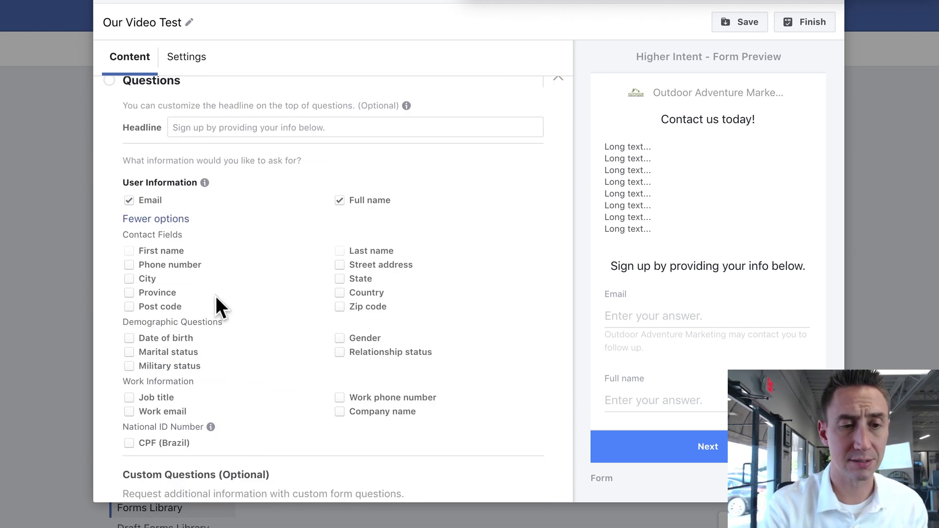
left_click(130, 400)
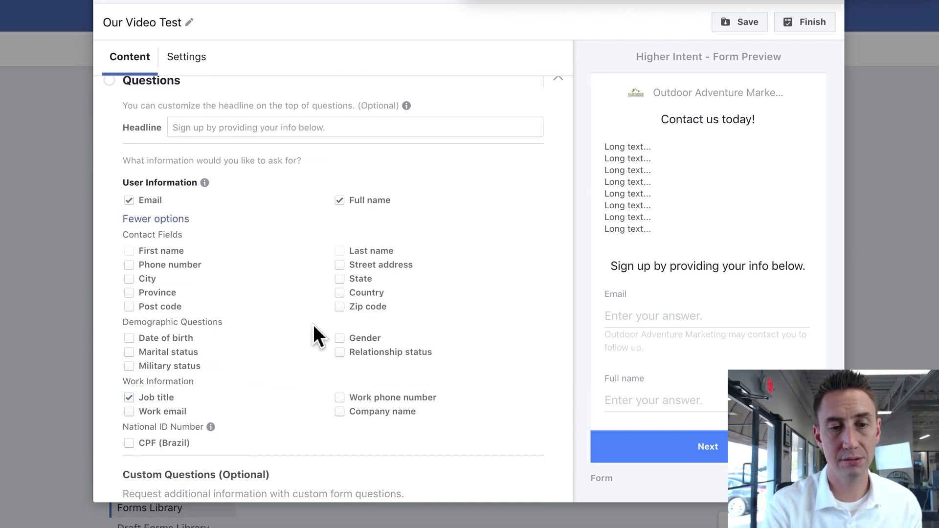
left_click(343, 341)
left_click(344, 353)
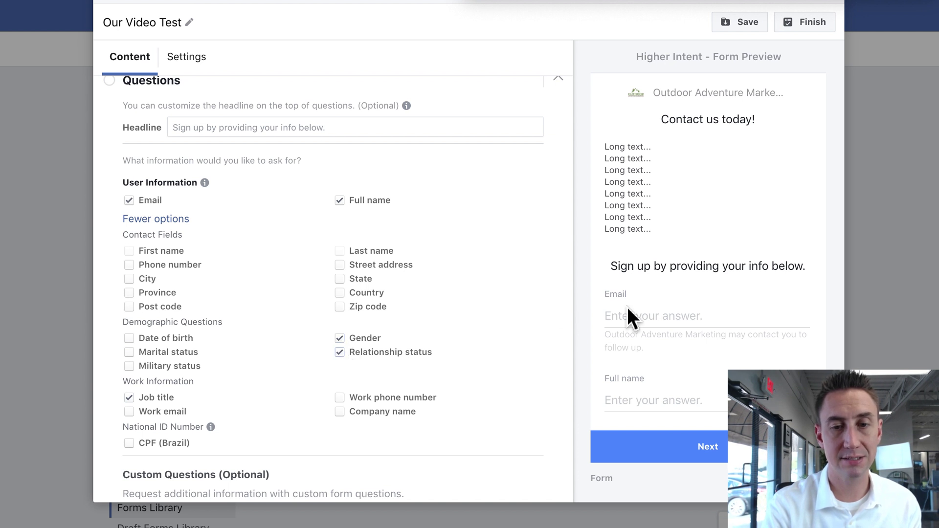
- Untick Relationship status, Gender, Job title and Work email, leaving only Email and Full name
scroll(657, 259, "down", 5)
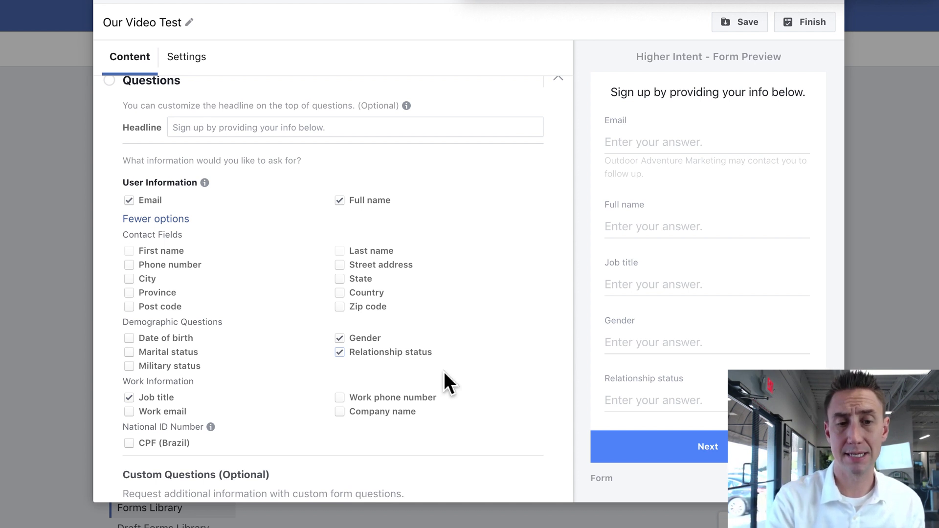
left_click(344, 354)
left_click(342, 342)
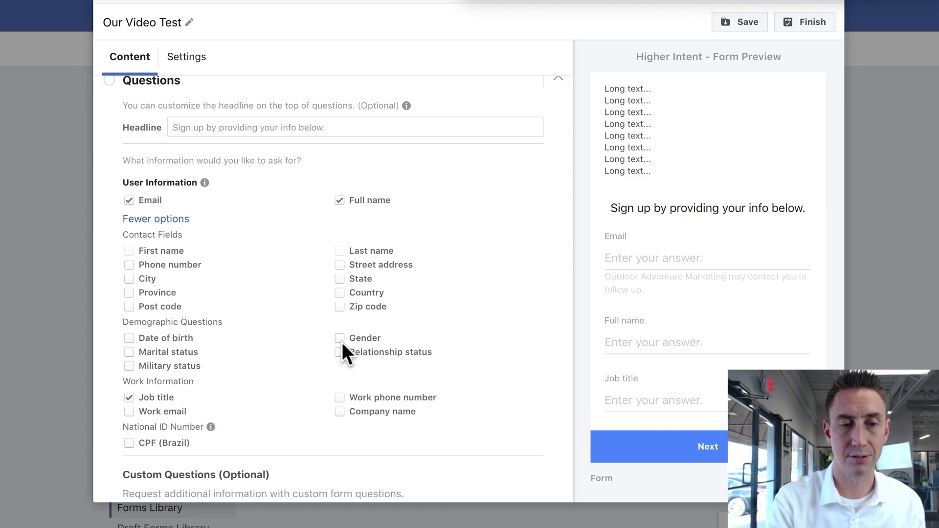
left_click(131, 399)
left_click(131, 411)
left_click(130, 412)
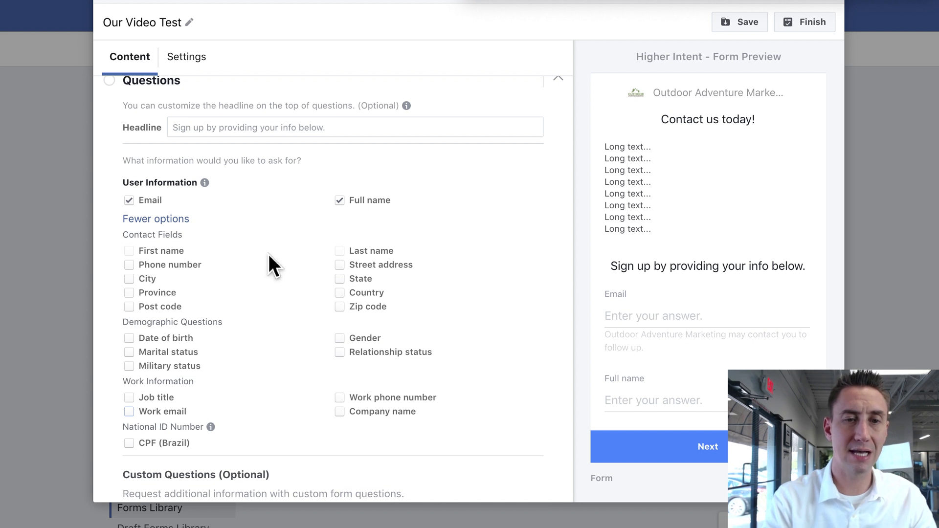
- Add a conditional answer set question and an appointment scheduling custom question
scroll(281, 250, "down", 3)
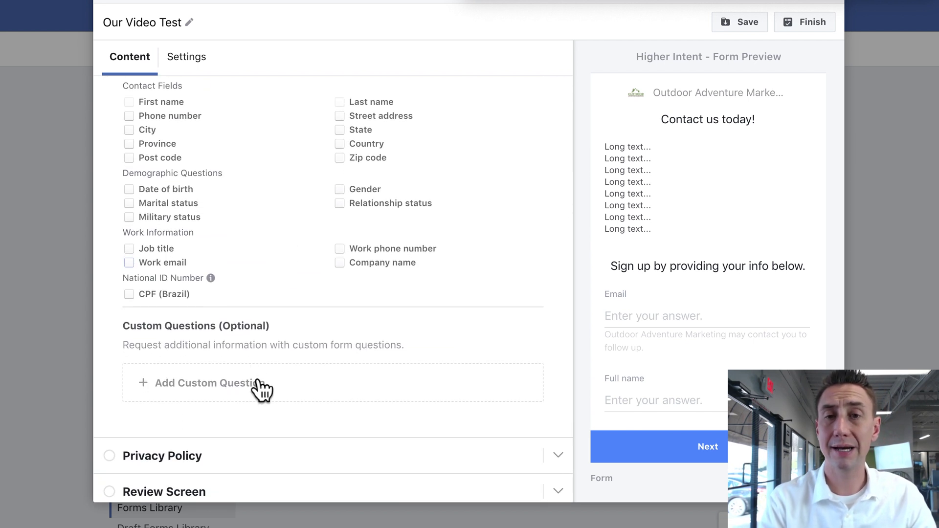
left_click(258, 397)
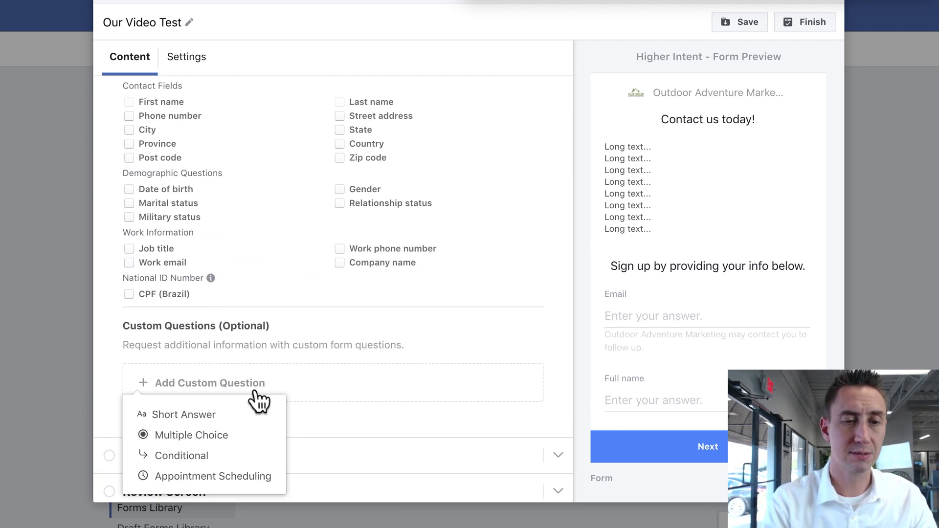
left_click(210, 455)
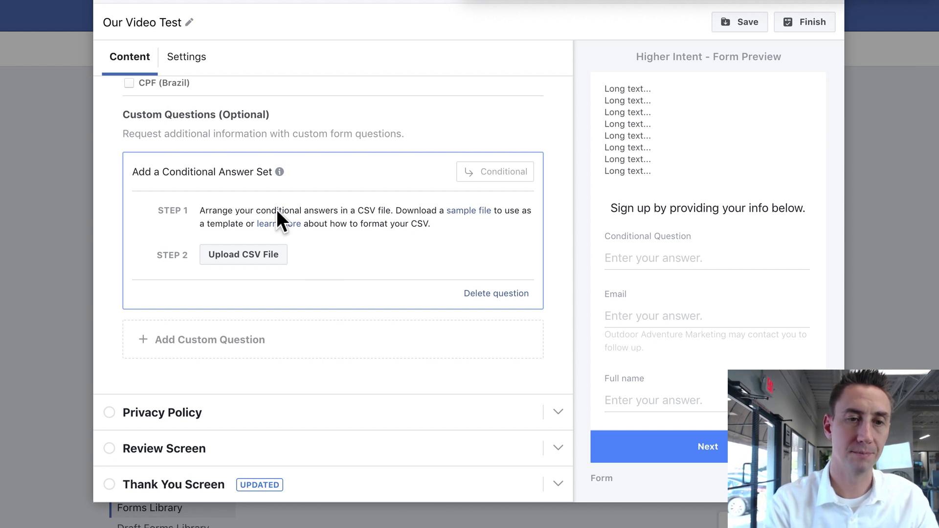
left_click(233, 354)
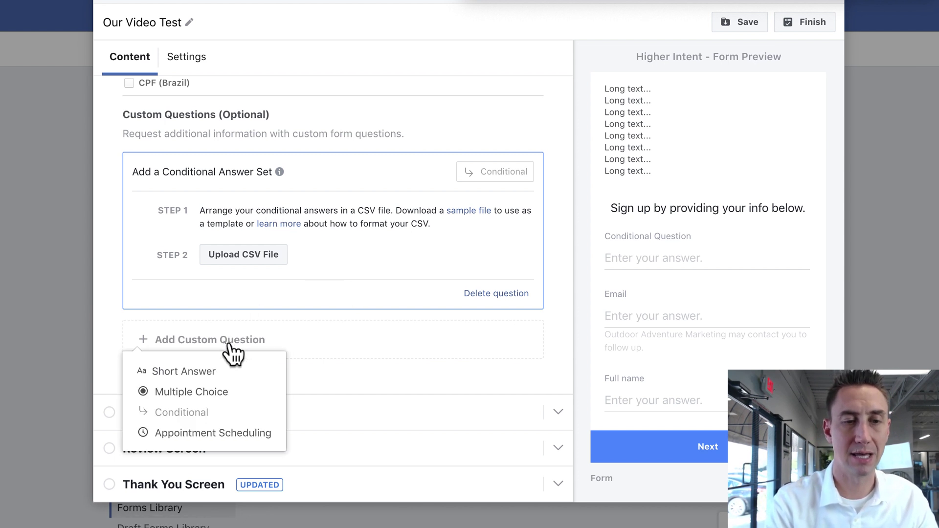
left_click(214, 438)
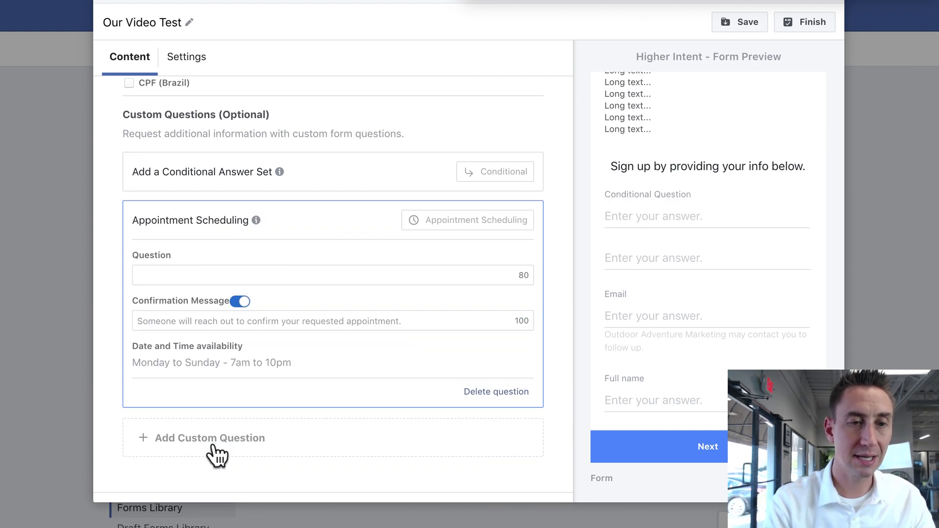
left_click(205, 281)
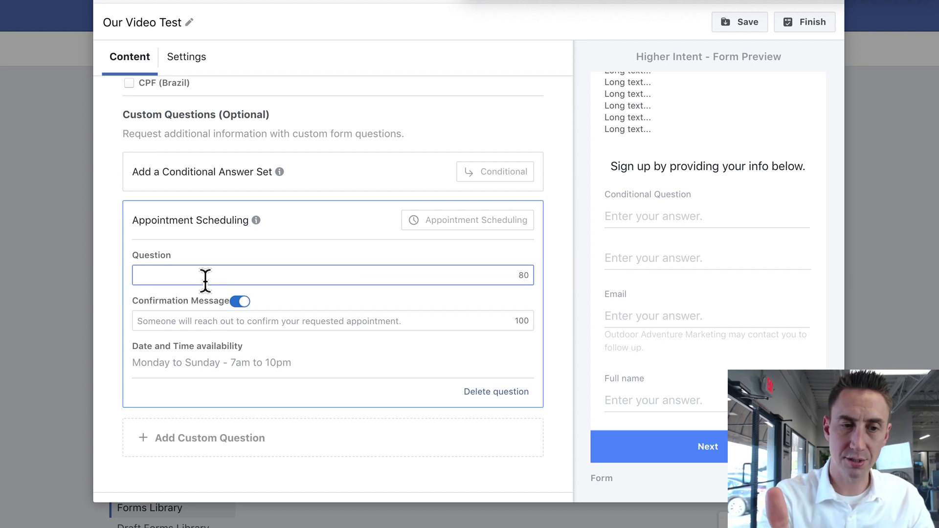
left_click(206, 326)
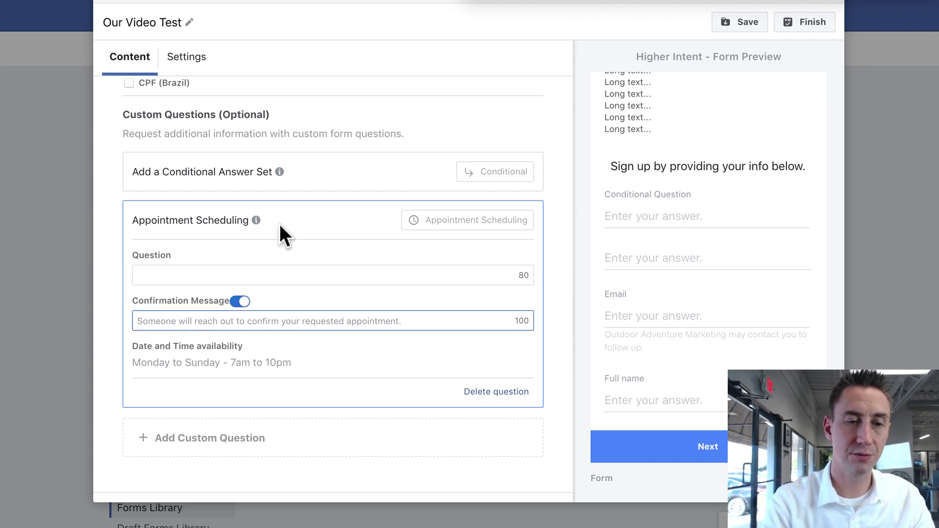
- Add a multiple choice custom question to the form
left_click(256, 445)
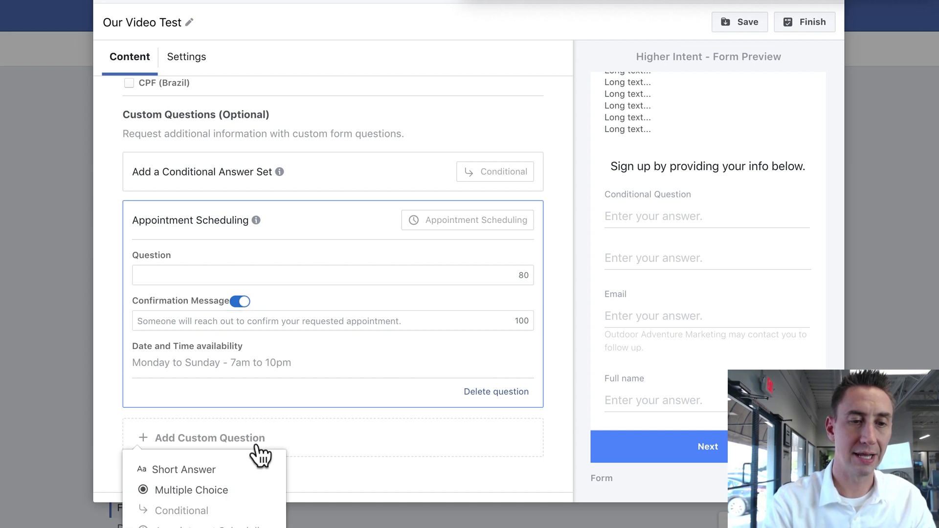
left_click(240, 492)
scroll(328, 321, "down", 2)
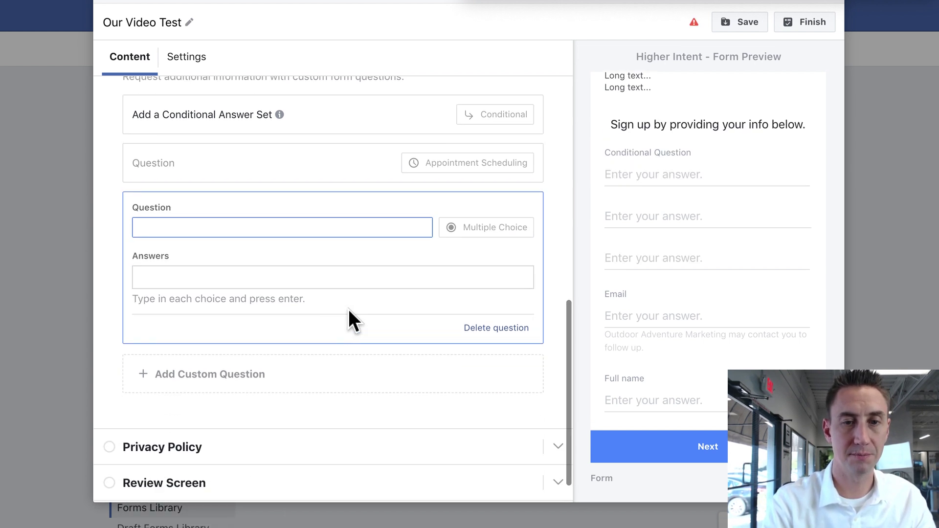
left_click(493, 227)
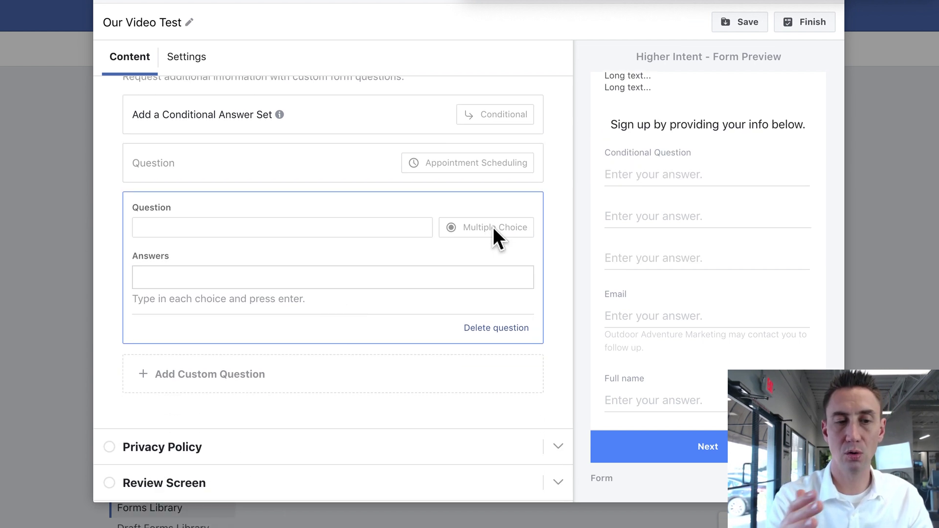
left_click(309, 390)
scroll(325, 318, "down", 1)
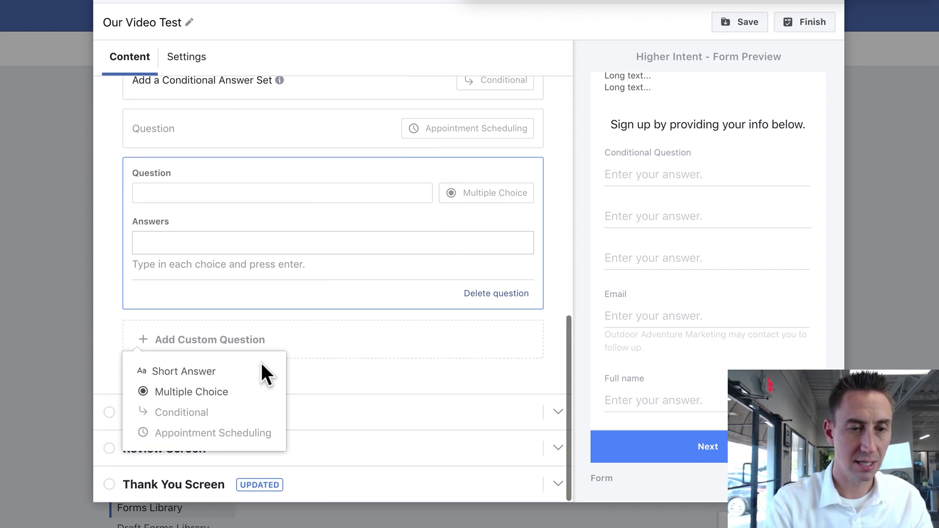
- Add a short answer question reading 'Hey, what do youlike?'
left_click(224, 376)
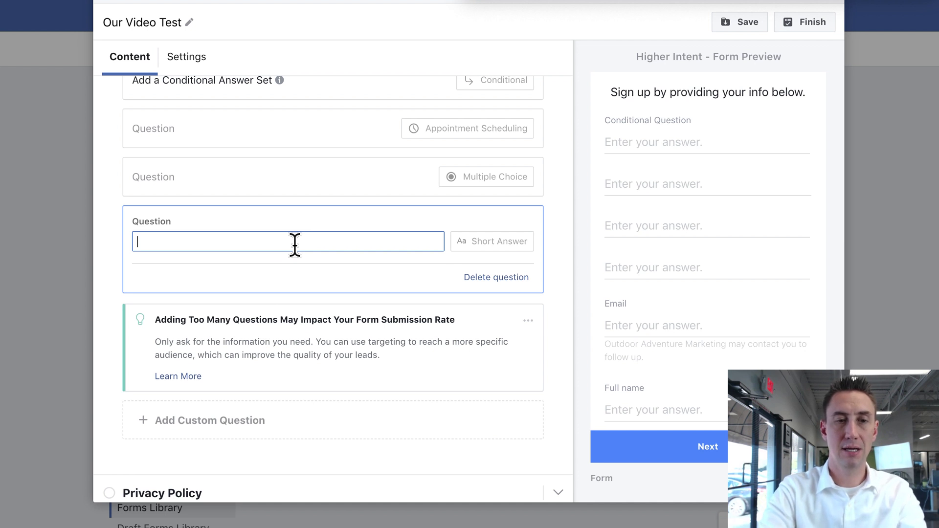
type("Hey, what do youlike?")
scroll(744, 240, "down", 1)
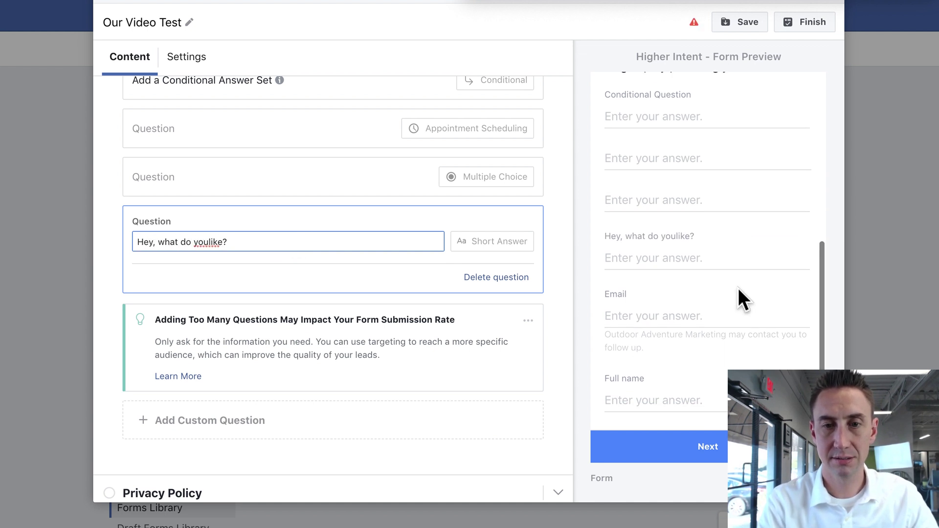
scroll(738, 293, "up", 6)
scroll(733, 262, "down", 4)
scroll(733, 251, "down", 3)
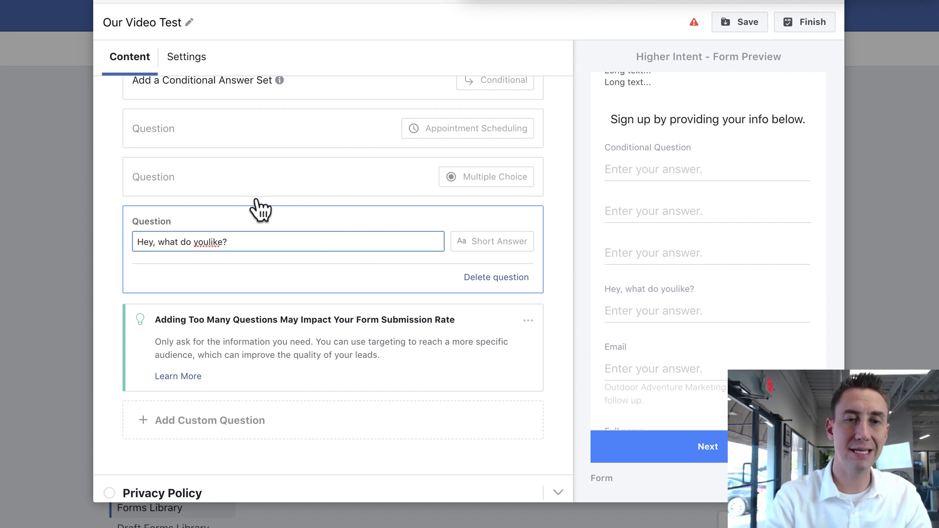
scroll(712, 271, "down", 2)
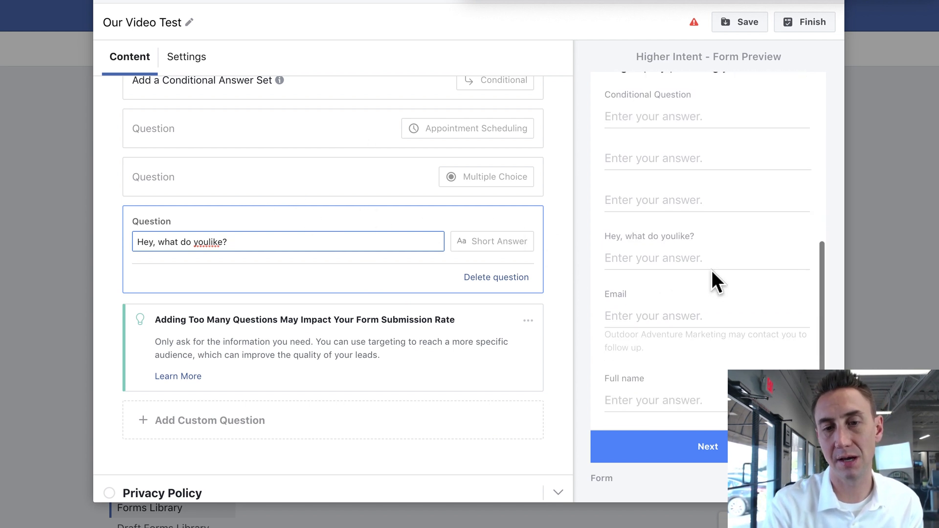
left_click(533, 286)
- Delete the conditional answer set and appointment scheduling questions
left_click(266, 415)
scroll(293, 339, "down", 2)
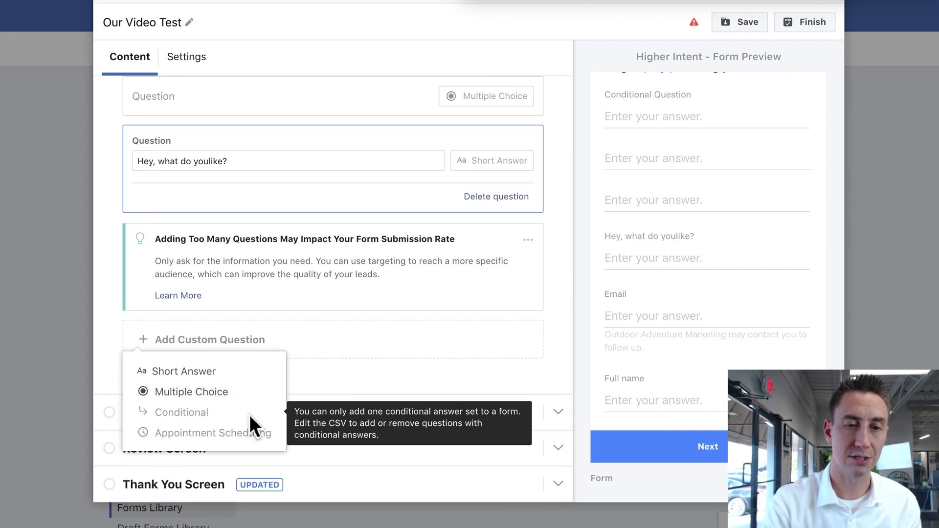
scroll(565, 251, "up", 5)
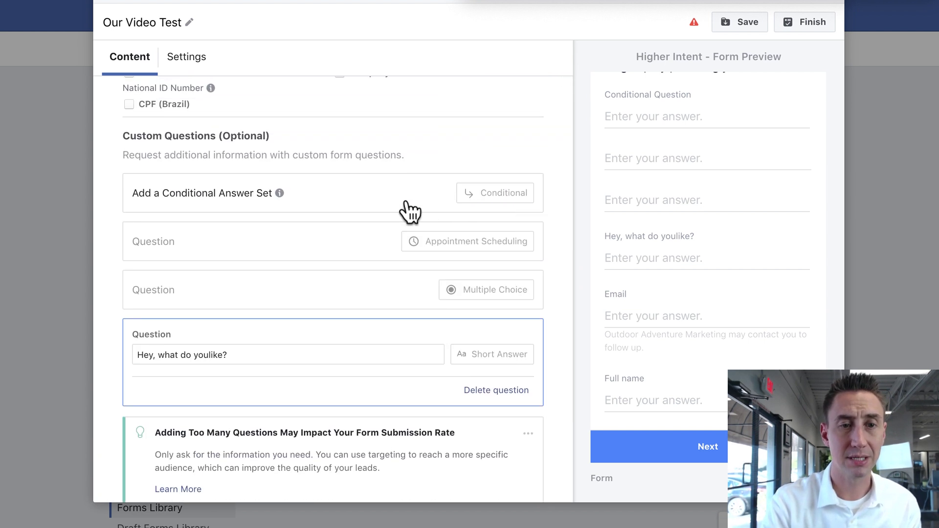
left_click(406, 202)
left_click(489, 315)
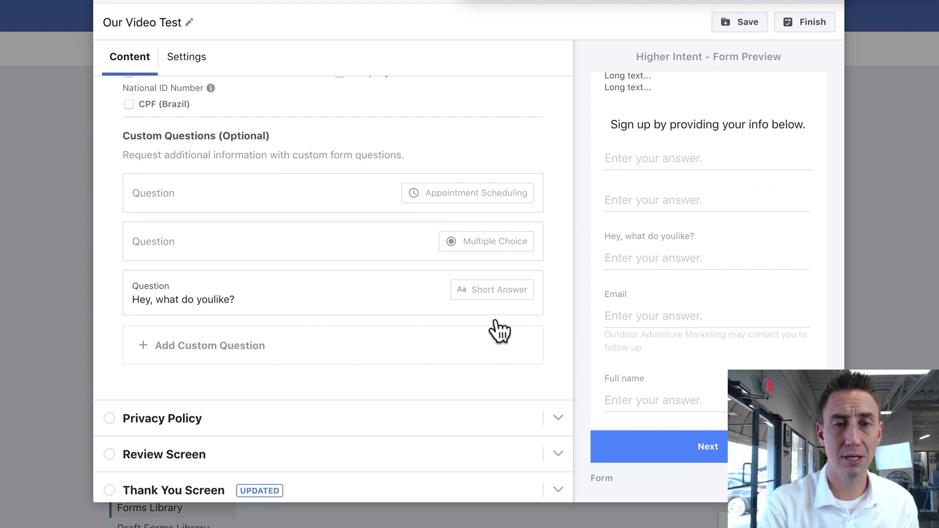
left_click(491, 201)
left_click(492, 365)
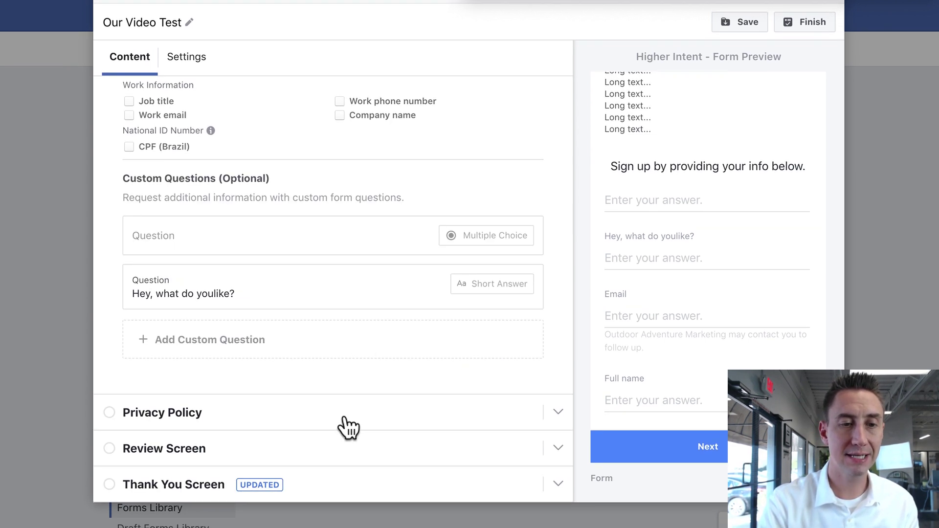
- Set the privacy policy link text to 'Read Privacy Policy', leaving the custom disclaimer off
left_click(342, 416)
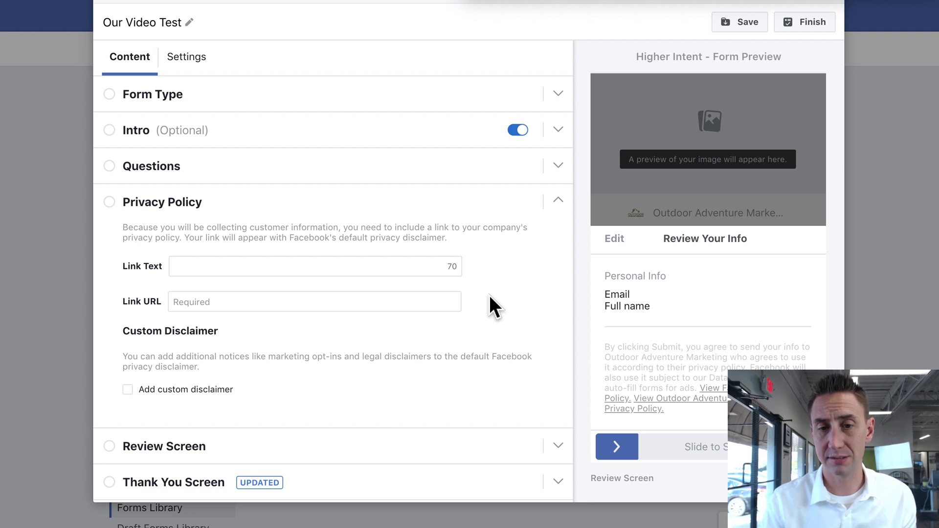
left_click(285, 277)
type("Rea")
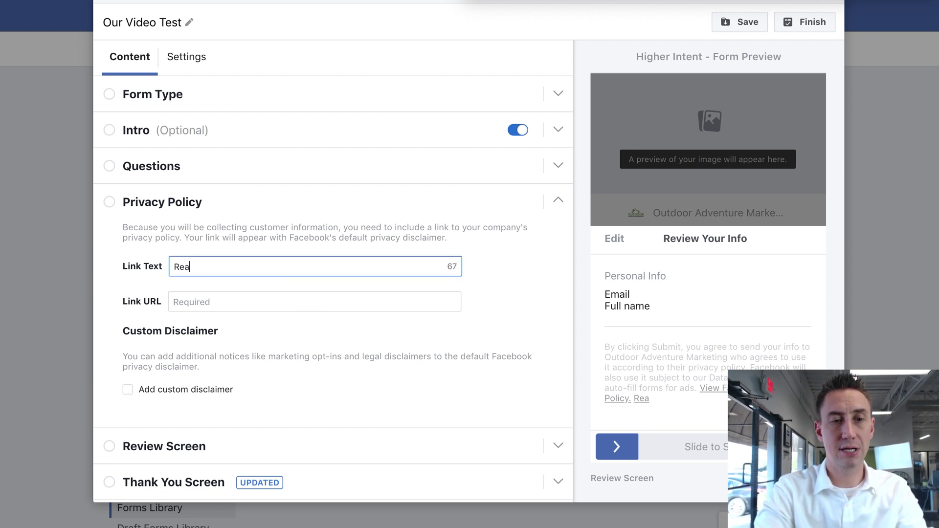
type("d Privacy Policy")
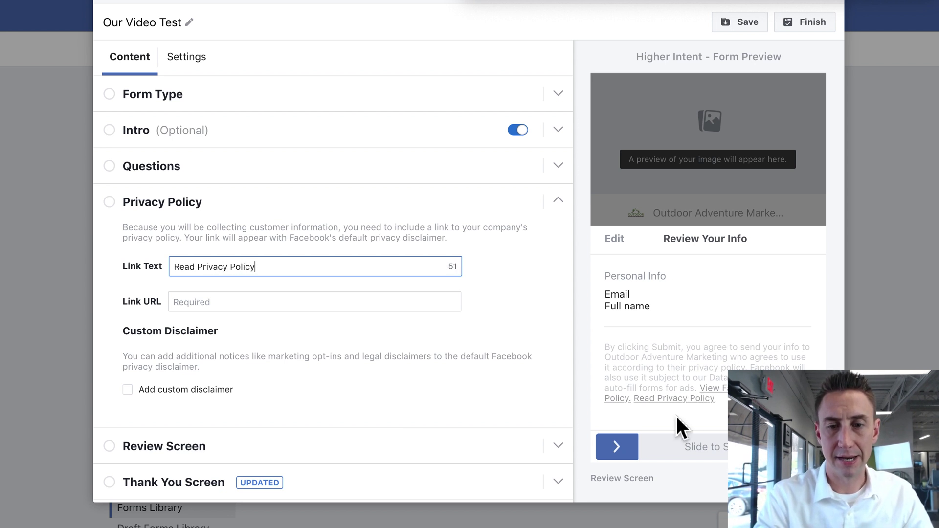
left_click(362, 313)
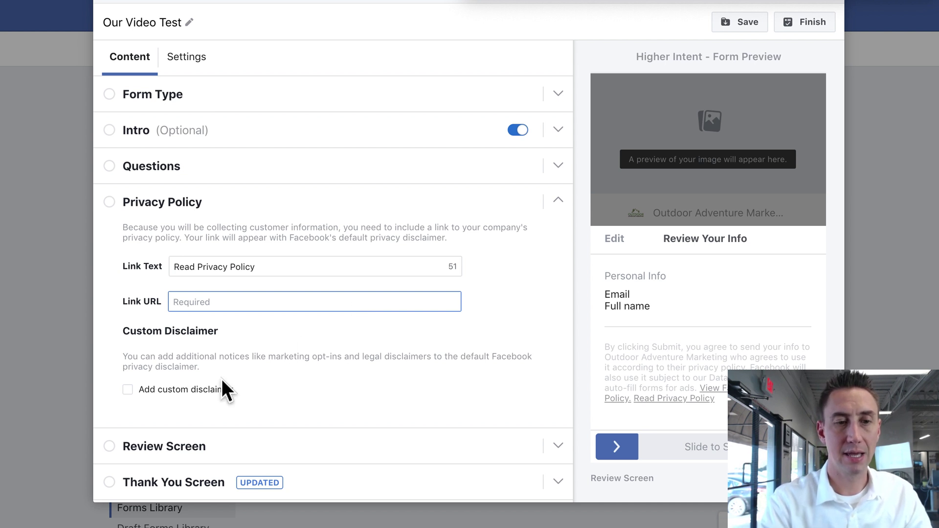
left_click(135, 393)
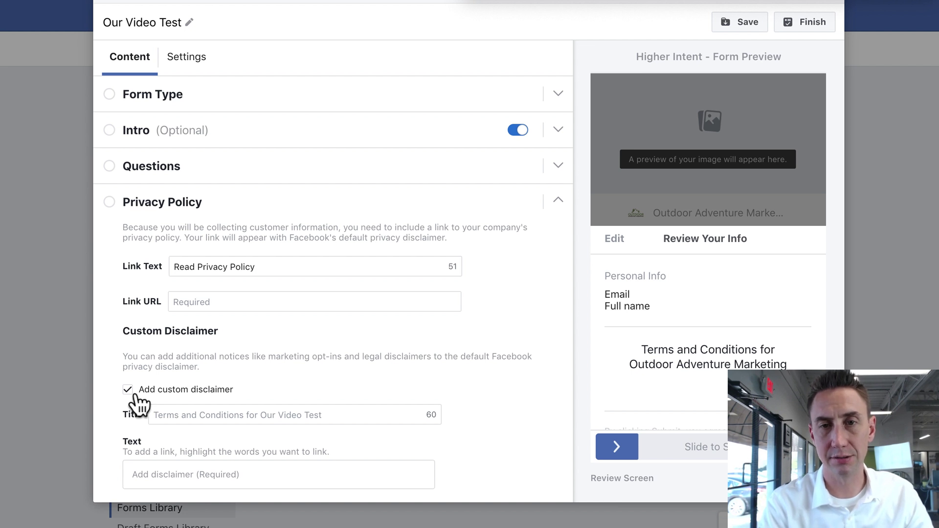
left_click(136, 395)
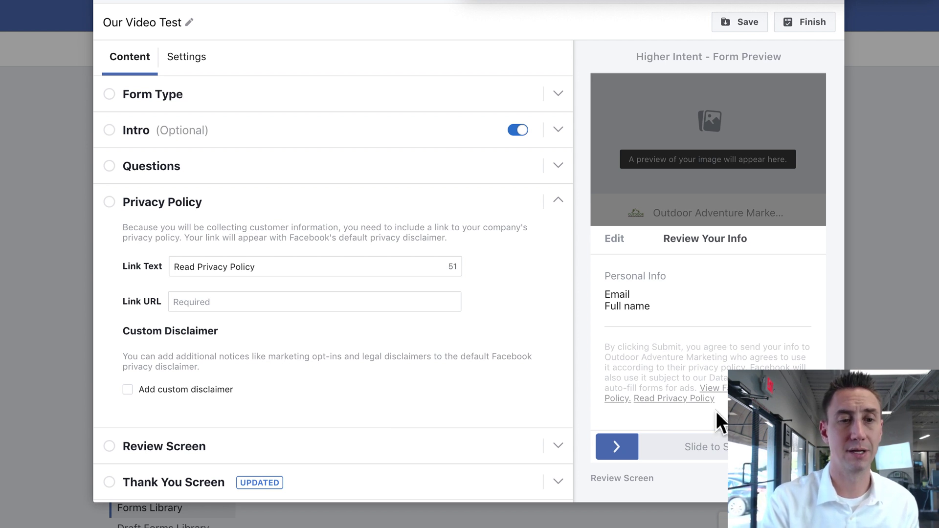
- Give the thank-you screen a Call Business button labelled 'Download Now'
left_click(346, 451)
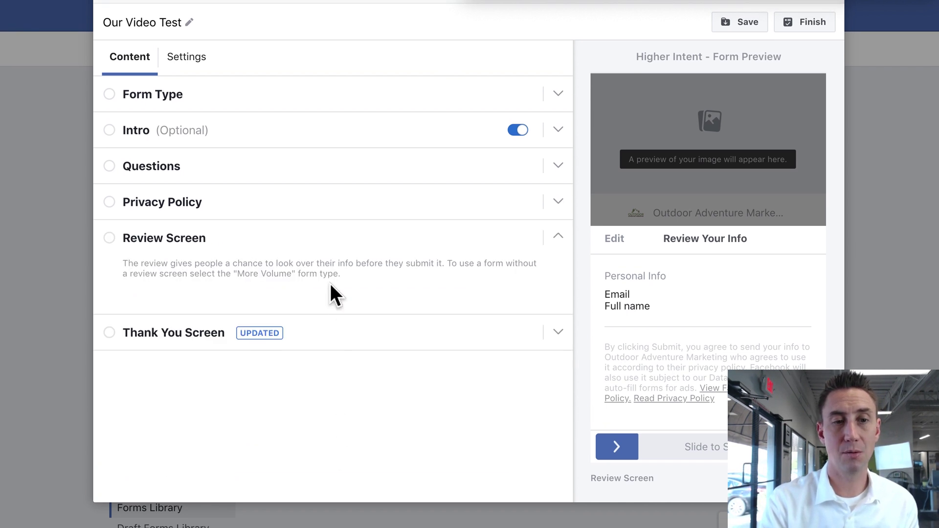
left_click(132, 250)
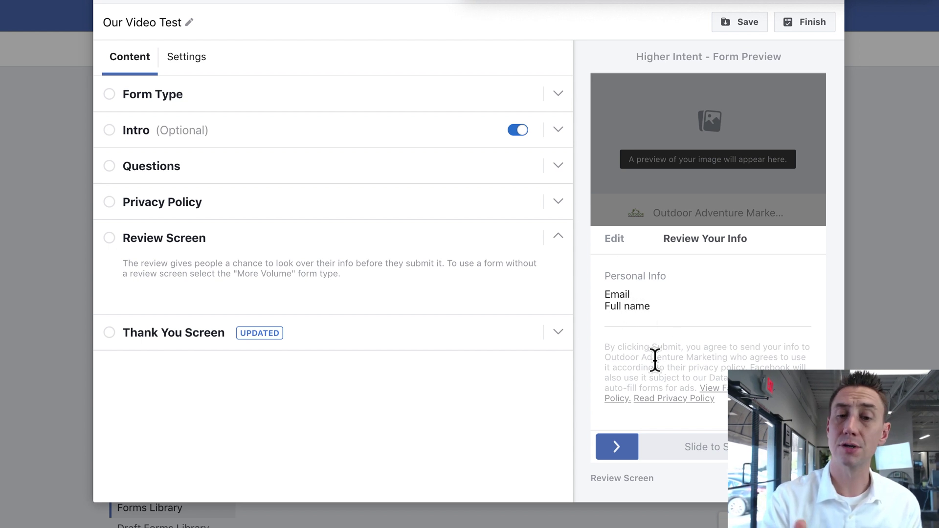
left_click(199, 335)
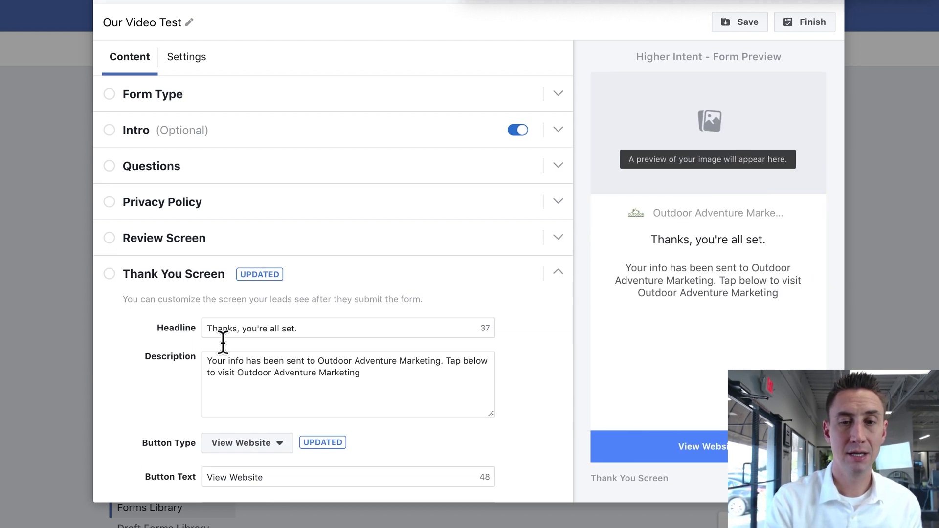
left_click(220, 251)
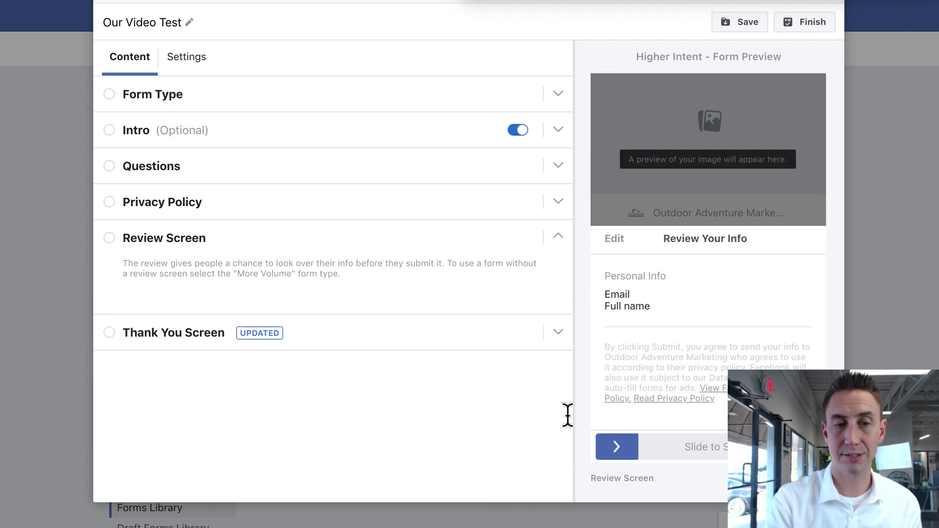
left_click(338, 343)
scroll(515, 323, "down", 2)
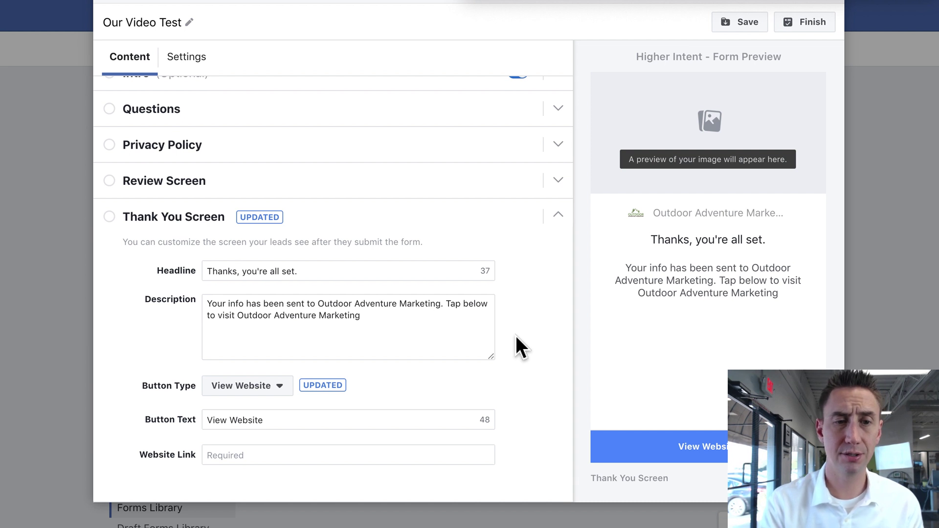
left_click(288, 393)
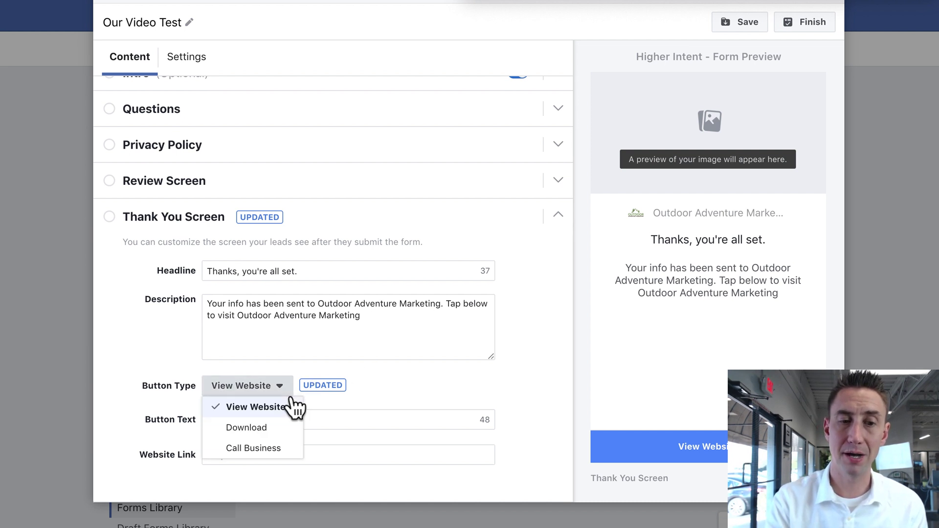
left_click(282, 430)
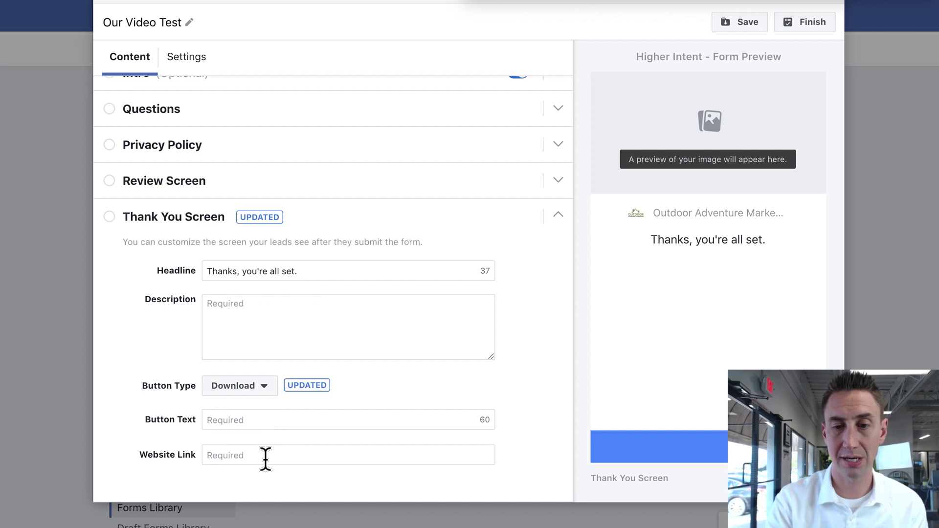
left_click(293, 422)
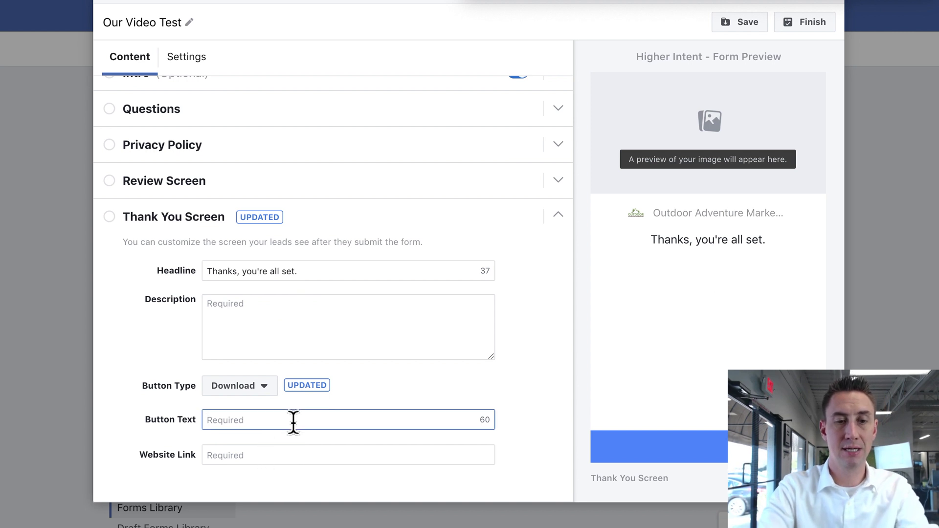
type("Download Now")
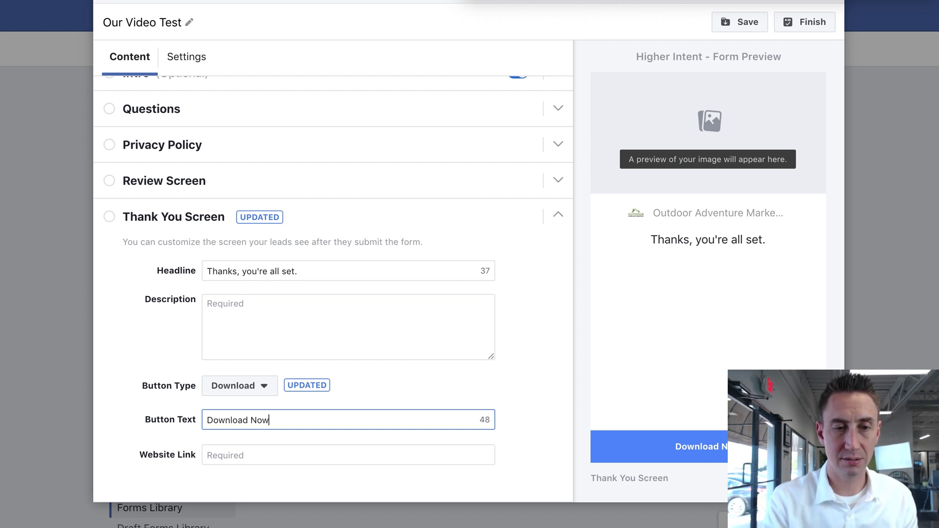
left_click(258, 391)
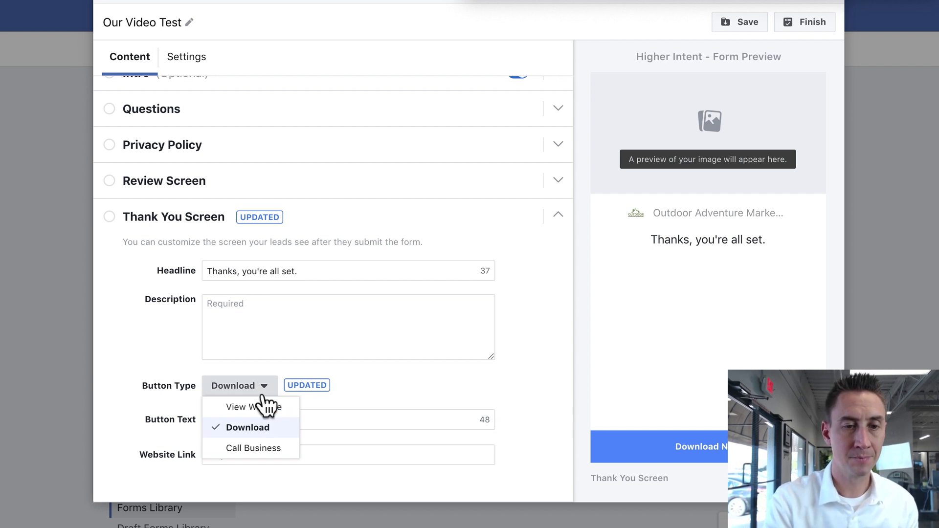
left_click(270, 449)
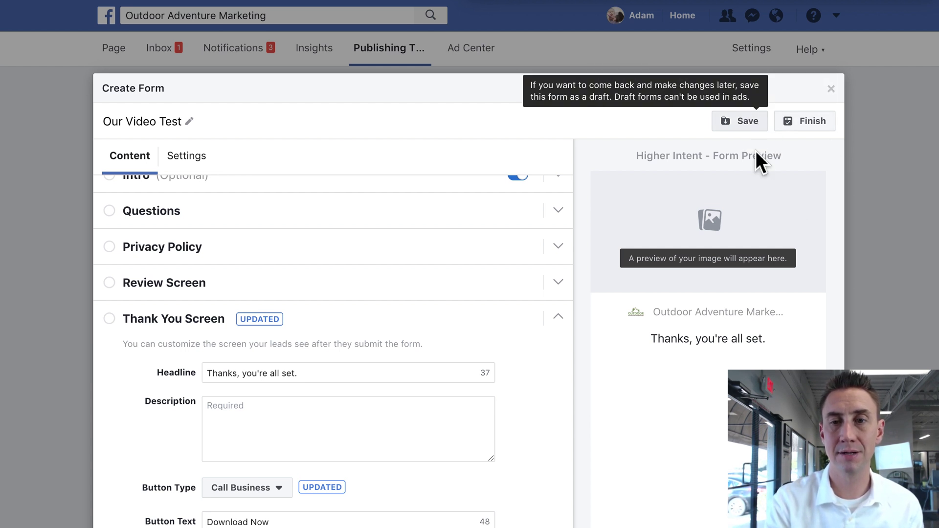
- Close the lead form editor and review the actions available for Untitled form 2018-08-24
left_click(832, 90)
left_click(631, 238)
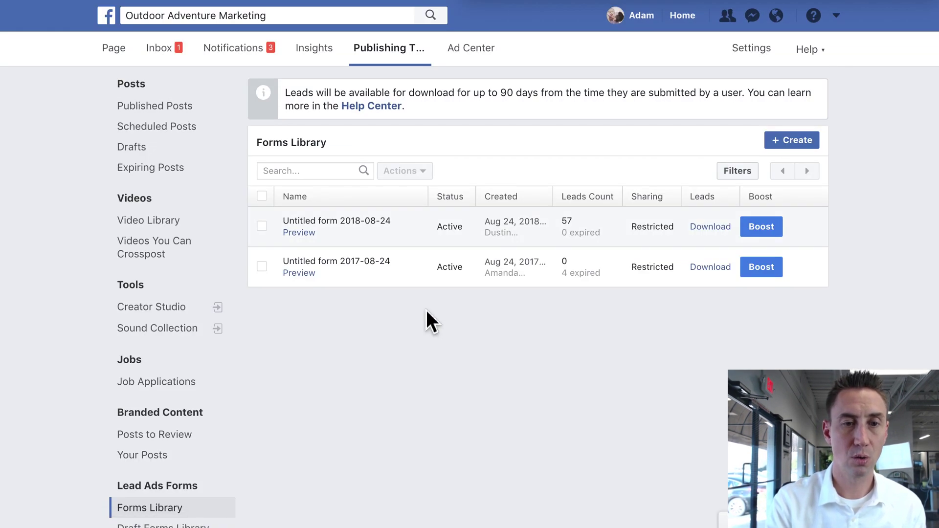
left_click(270, 240)
left_click(404, 171)
left_click(398, 310)
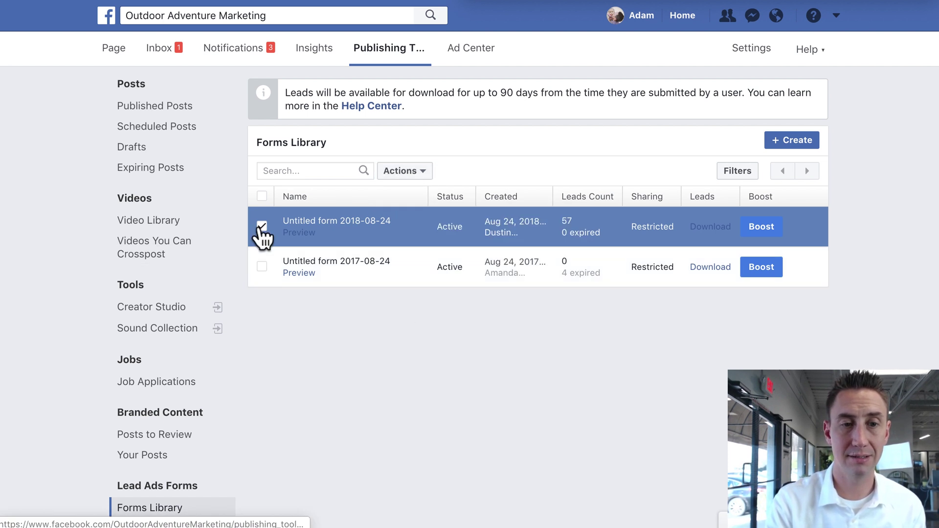
left_click(262, 227)
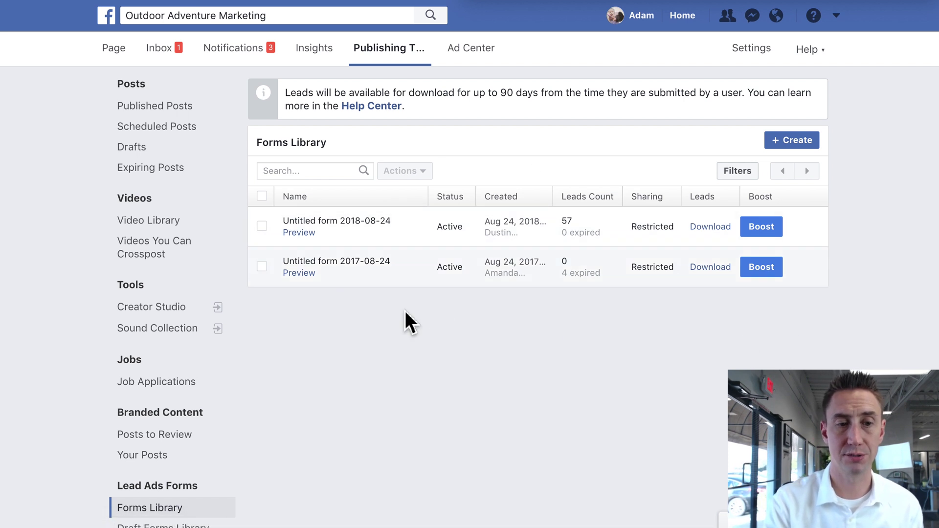
- Open the Draft Forms Library and scroll through its empty list of drafts
scroll(405, 320, "down", 2)
left_click(201, 429)
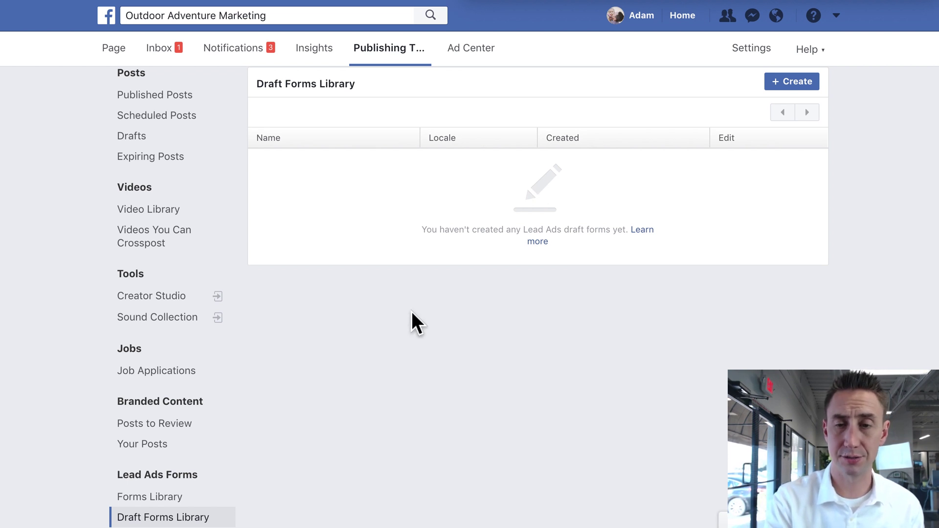
scroll(378, 331, "down", 5)
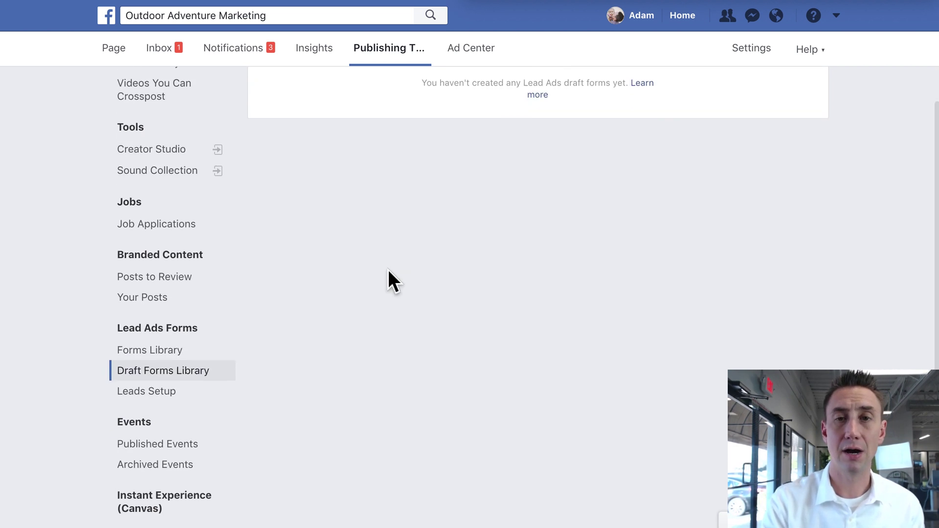
scroll(389, 274, "up", 3)
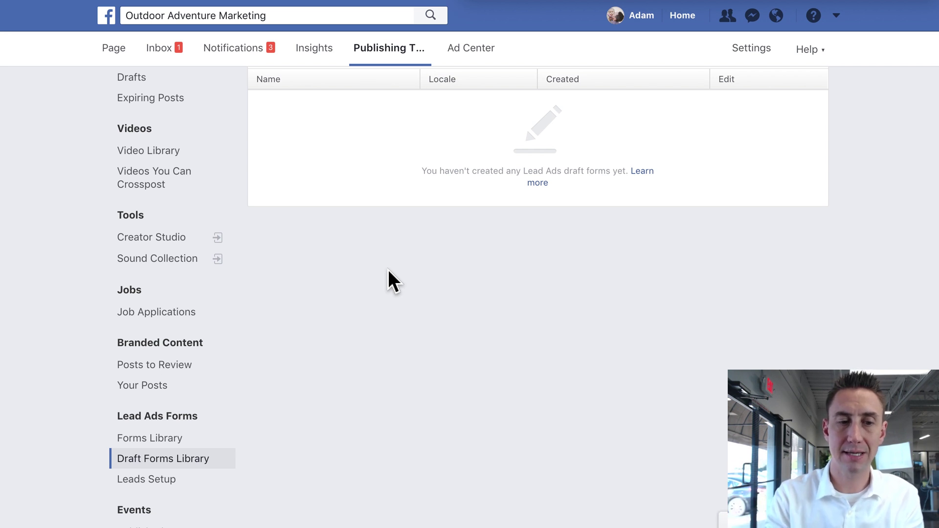
scroll(389, 271, "down", 2)
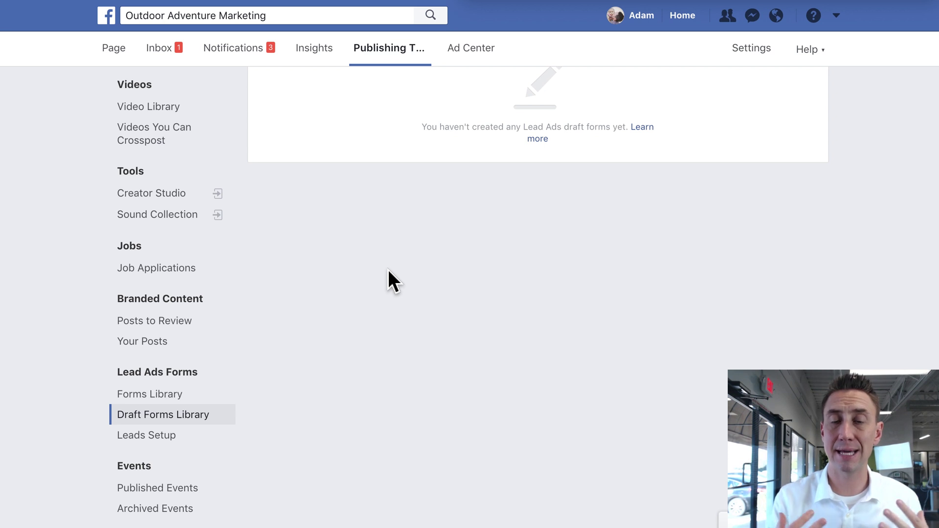
- Open Leads Setup and hide the CRM reminder notice
left_click(151, 438)
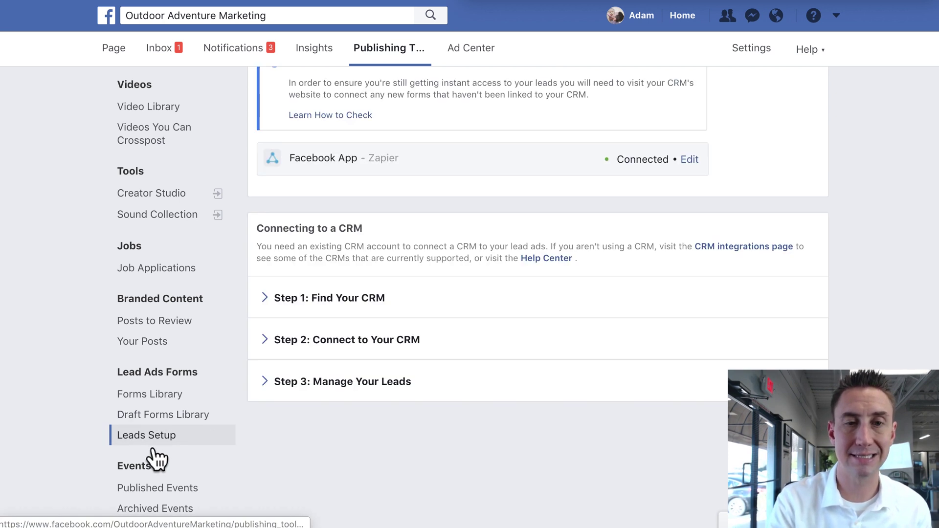
scroll(816, 368, "up", 3)
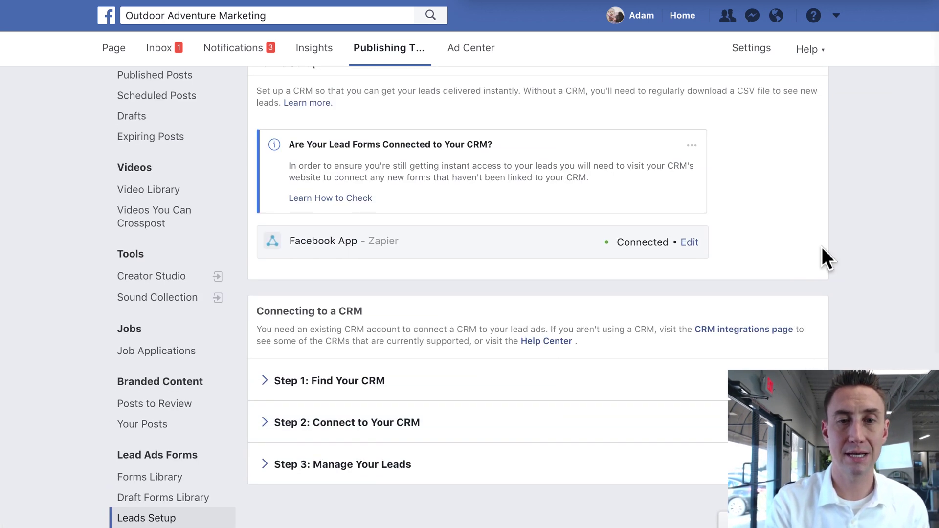
left_click(691, 177)
left_click(680, 209)
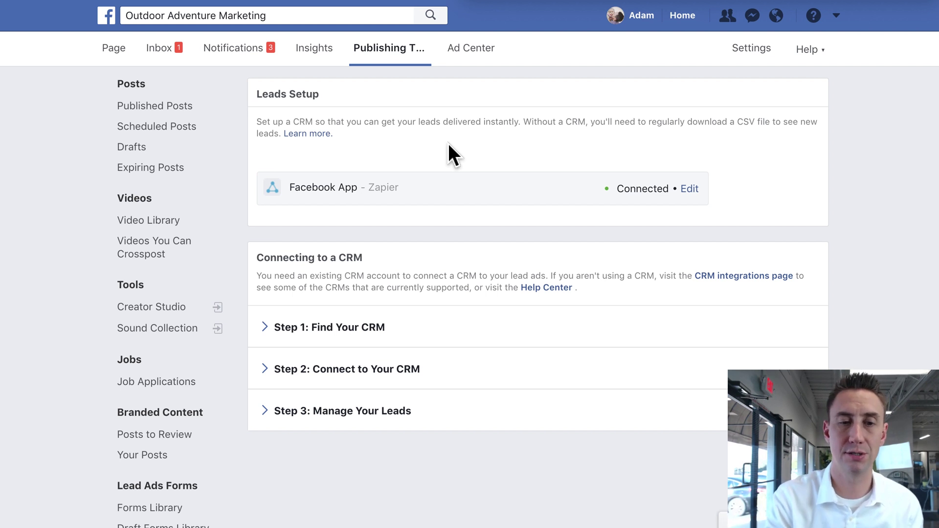
- Expand Step 1: Find Your CRM and Step 2: Connect to Your CRM
left_click(366, 328)
left_click(347, 368)
scroll(562, 231, "down", 2)
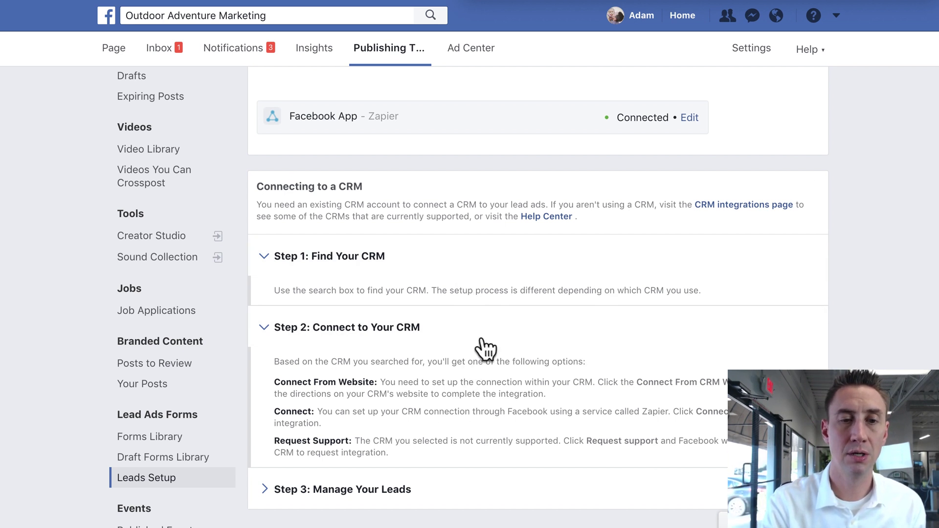
scroll(485, 348, "down", 3)
- Expand Step 3: Manage Your Leads in Leads Setup
left_click(455, 386)
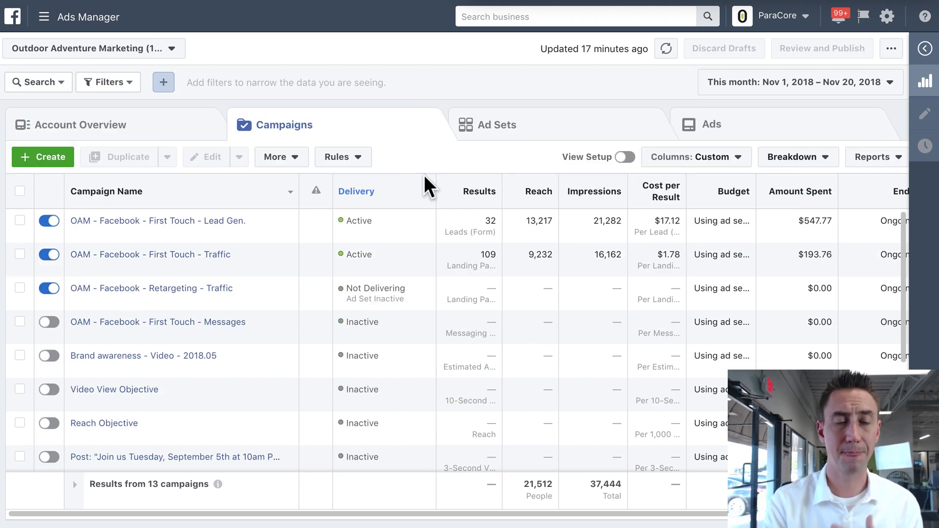
- Start over with a new Lead generation campaign, then close the setup to abandon it
left_click(57, 169)
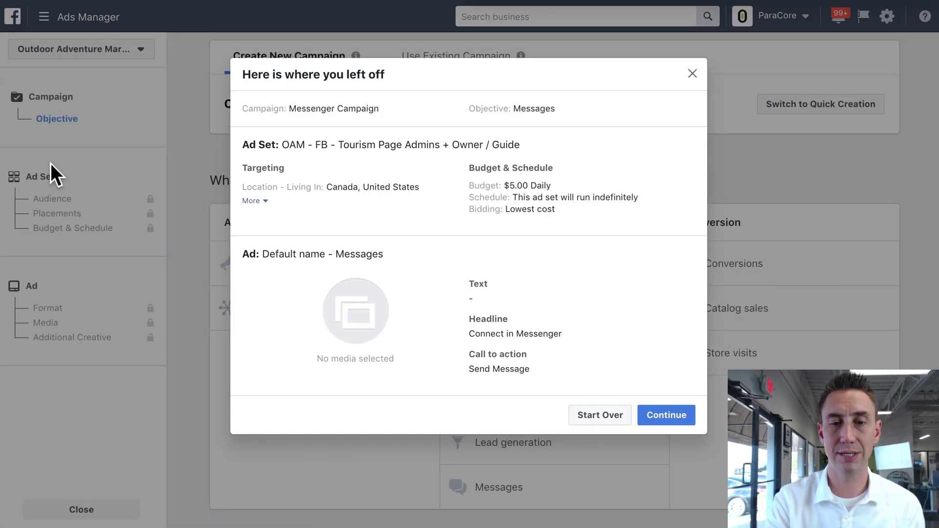
left_click(606, 422)
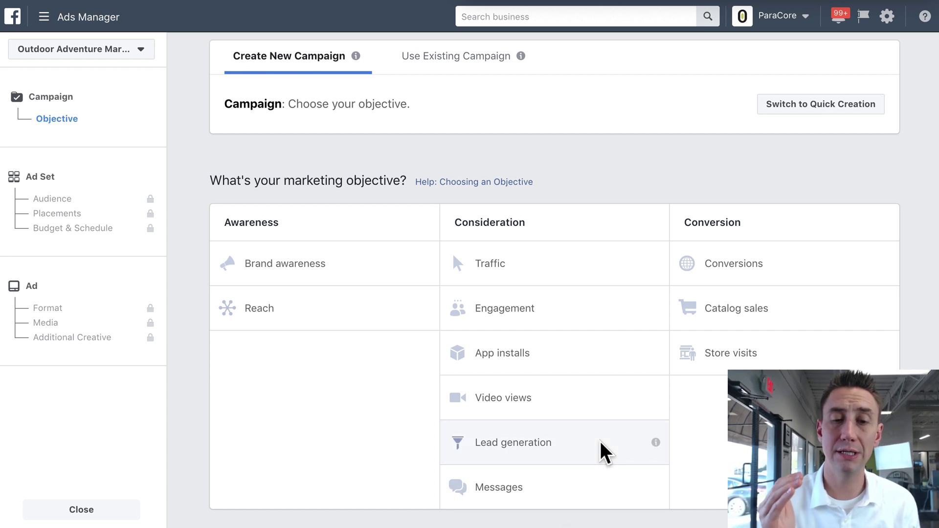
left_click(542, 449)
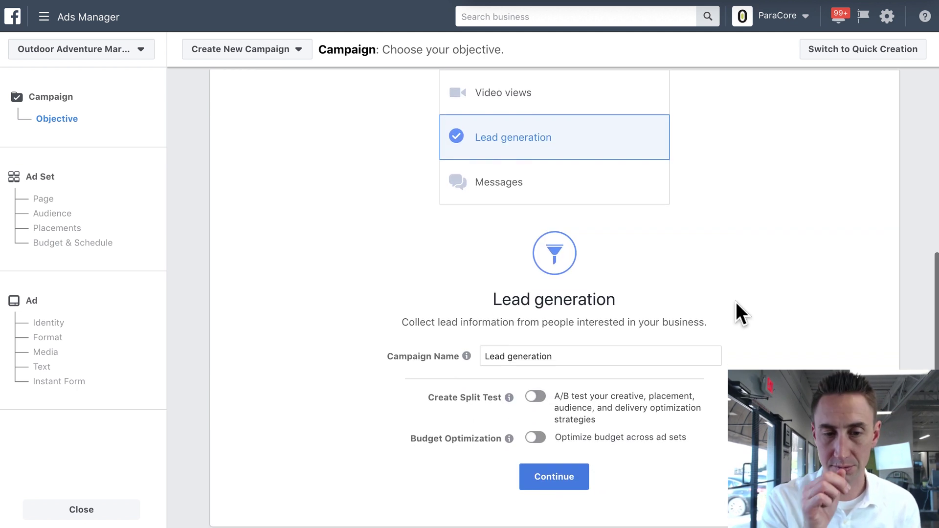
scroll(703, 422, "up", 2)
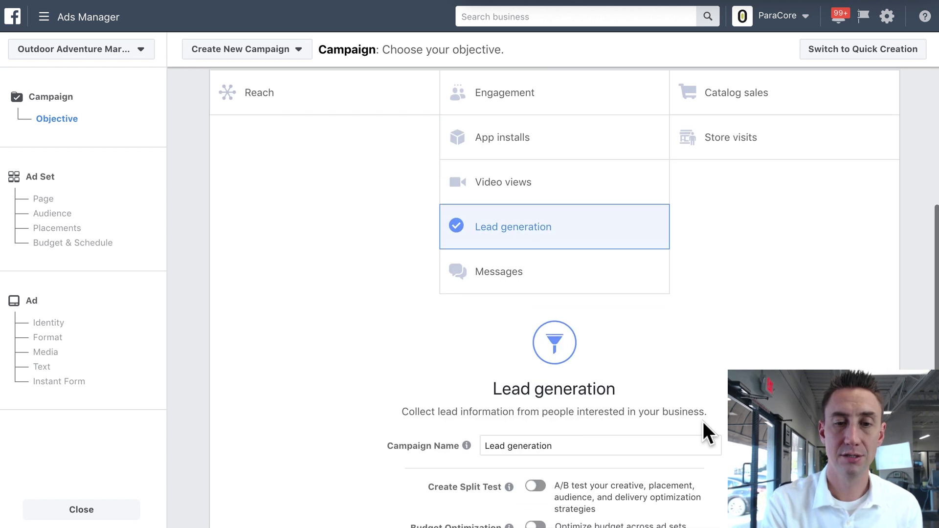
scroll(703, 422, "down", 2)
scroll(703, 421, "up", 3)
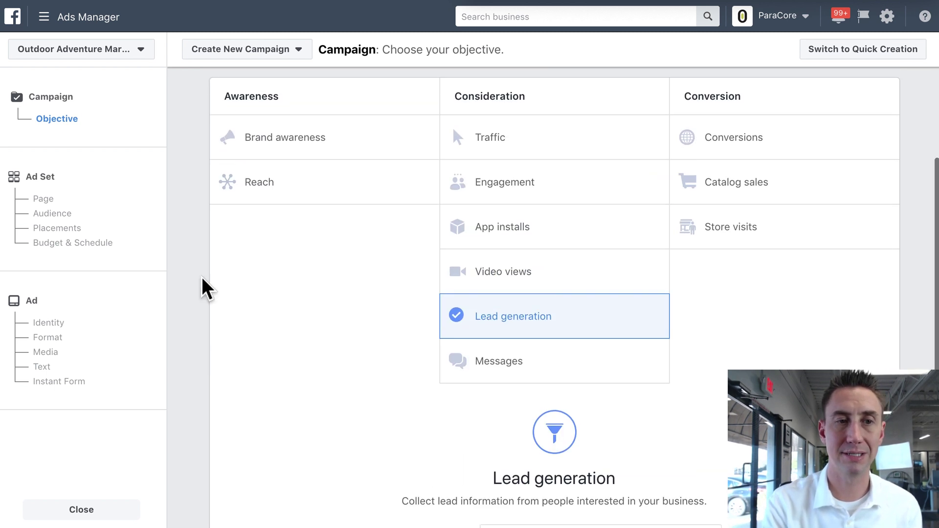
left_click(82, 509)
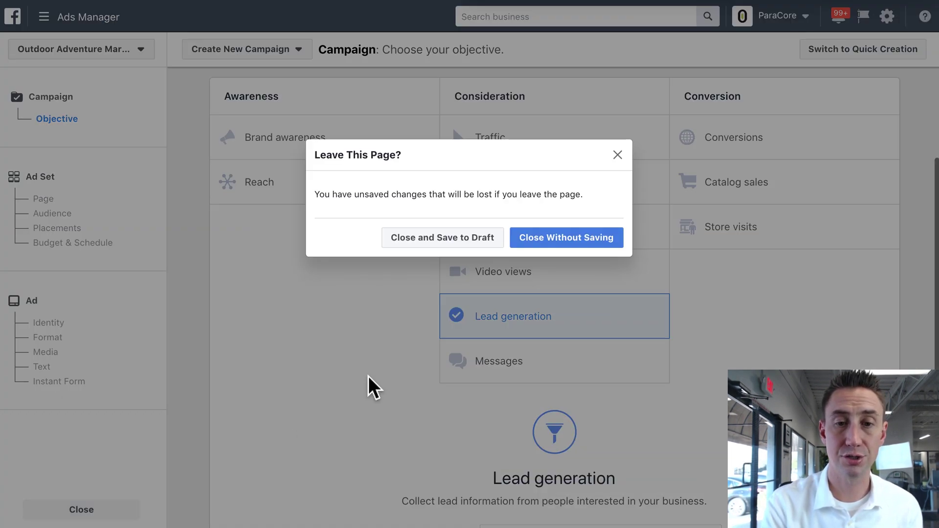
- Discard the draft, edit the OAM - Facebook - First Touch - Lead Gen. campaign, and show its ads
left_click(558, 238)
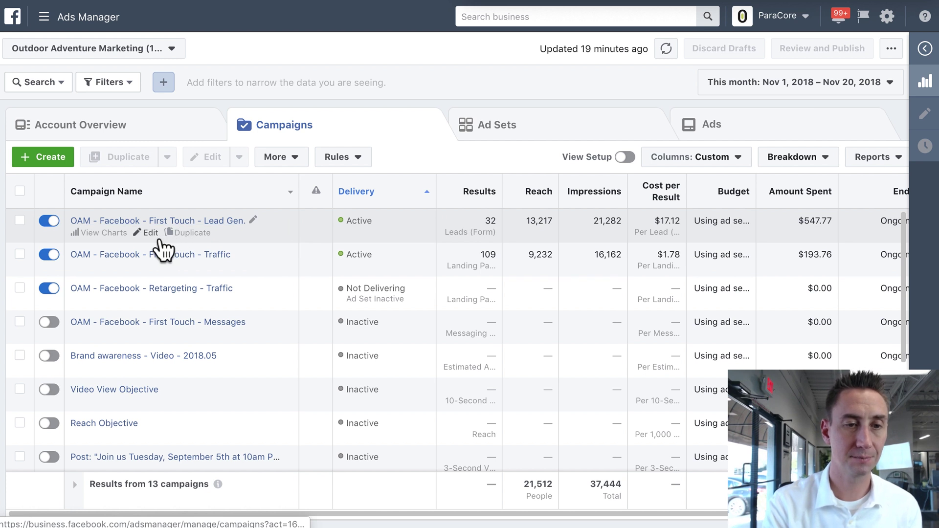
left_click(162, 239)
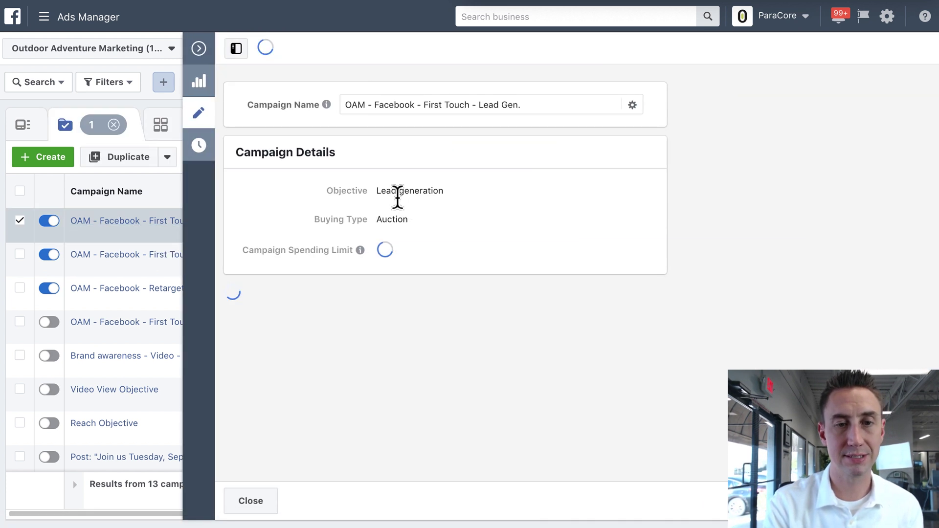
left_click(244, 53)
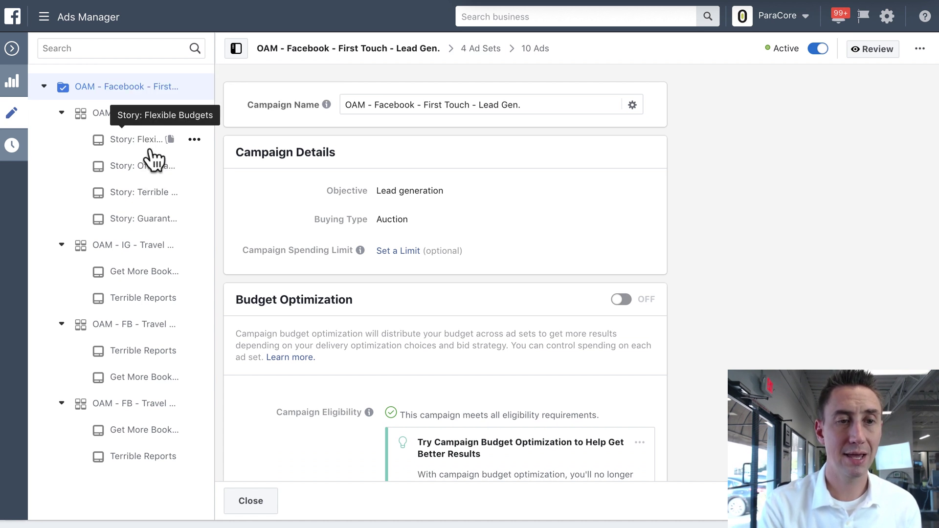
- Open the Story: Flexible Budgets ad and keep Untitled form 2018-08-24 as its instant form
left_click(151, 149)
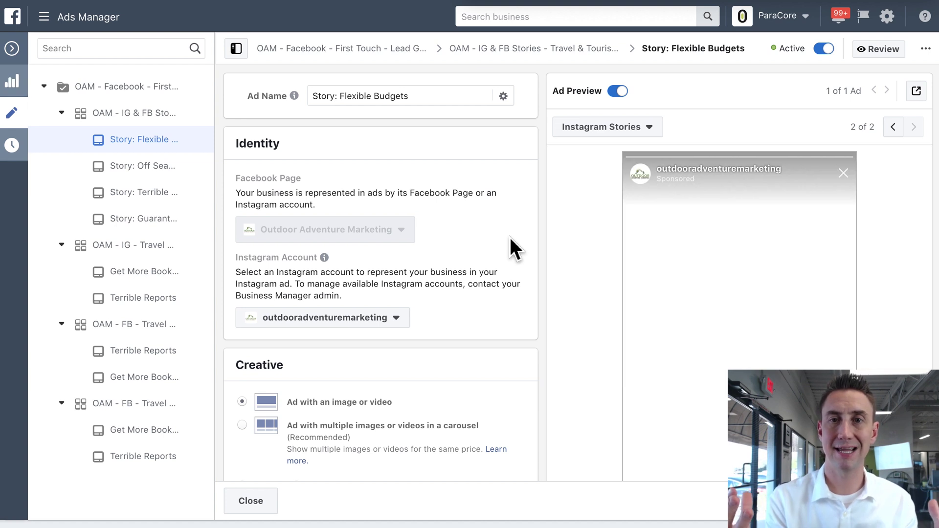
scroll(506, 198, "down", 5)
scroll(507, 198, "down", 15)
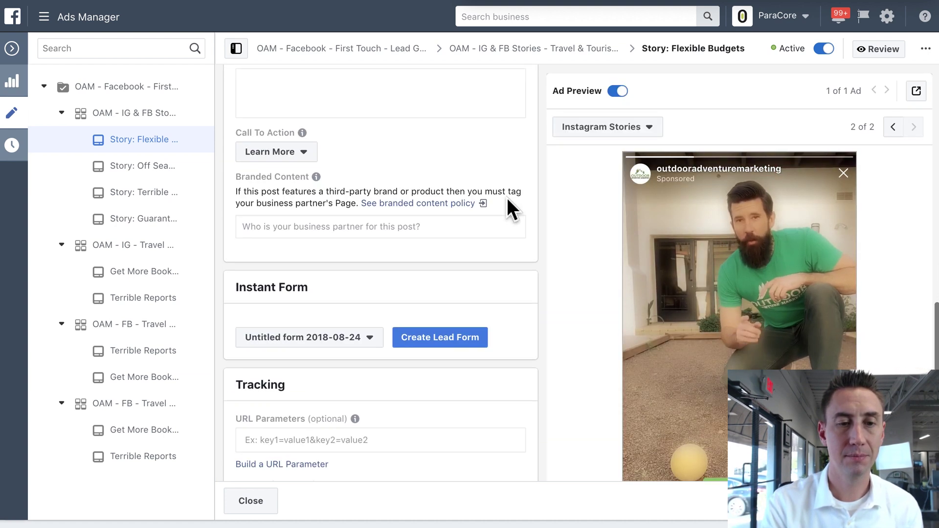
scroll(507, 198, "down", 2)
left_click(380, 240)
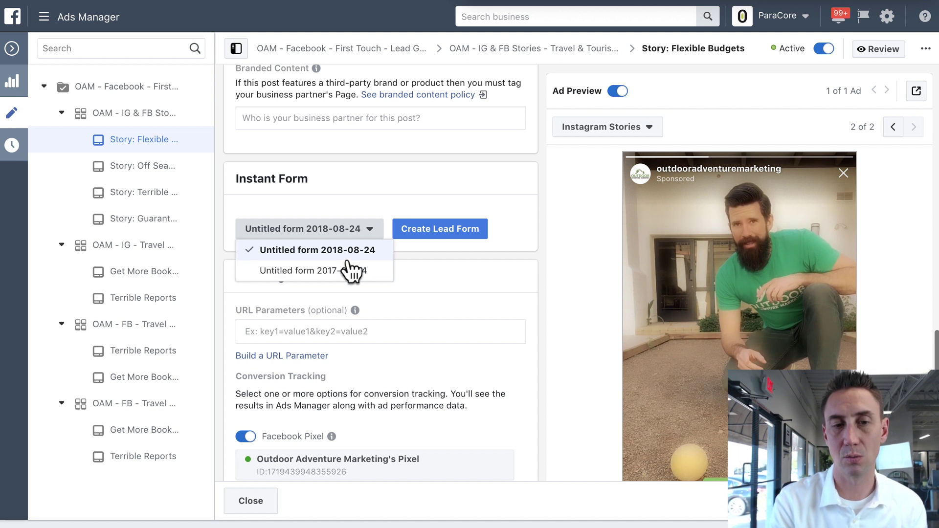
left_click(478, 287)
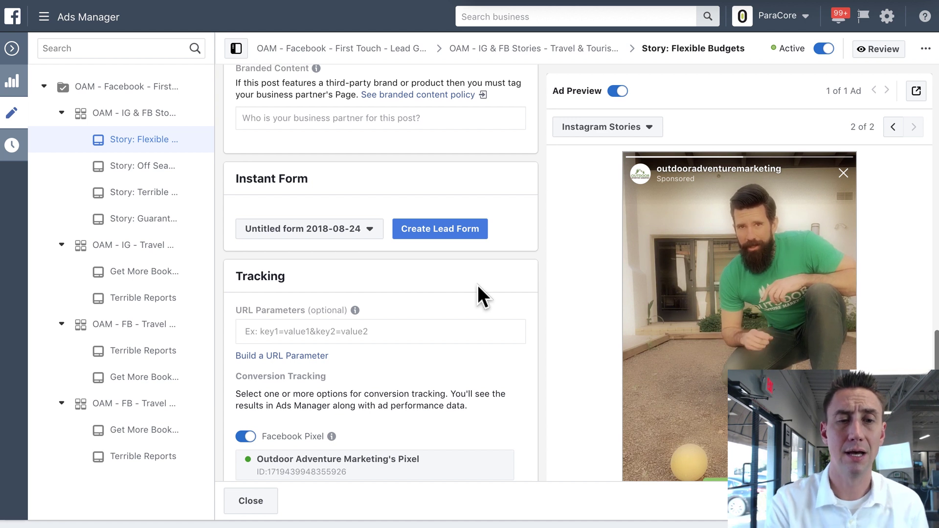
left_click(442, 238)
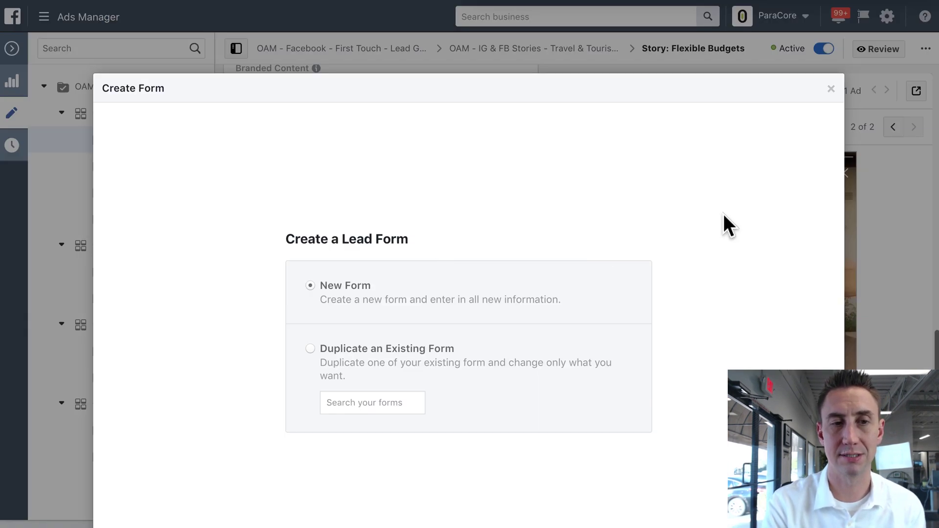
scroll(734, 163, "down", 3)
scroll(782, 113, "up", 1)
left_click(832, 49)
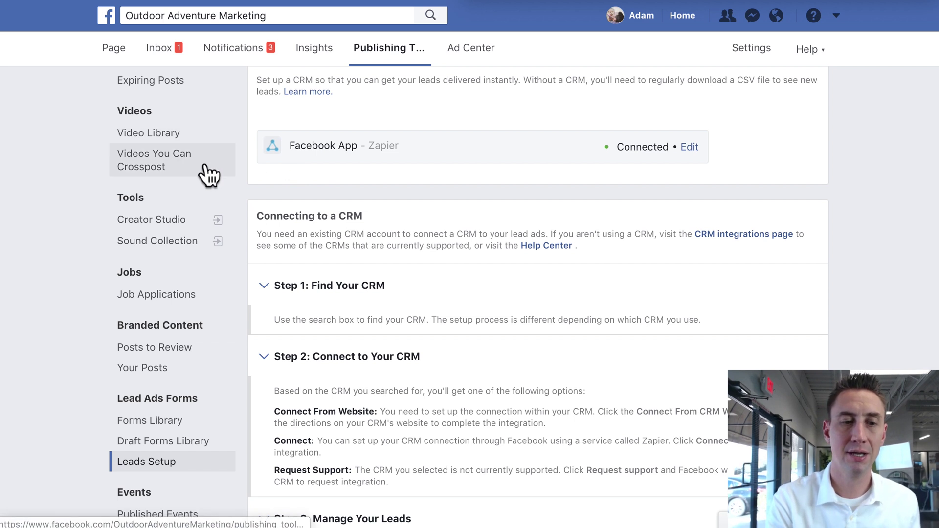
scroll(206, 166, "down", 1)
scroll(210, 175, "down", 2)
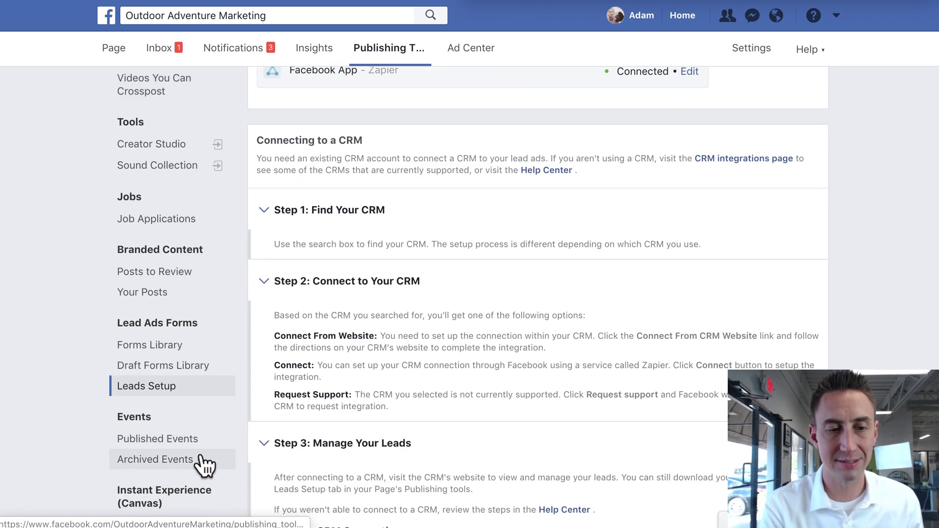
scroll(178, 336, "down", 3)
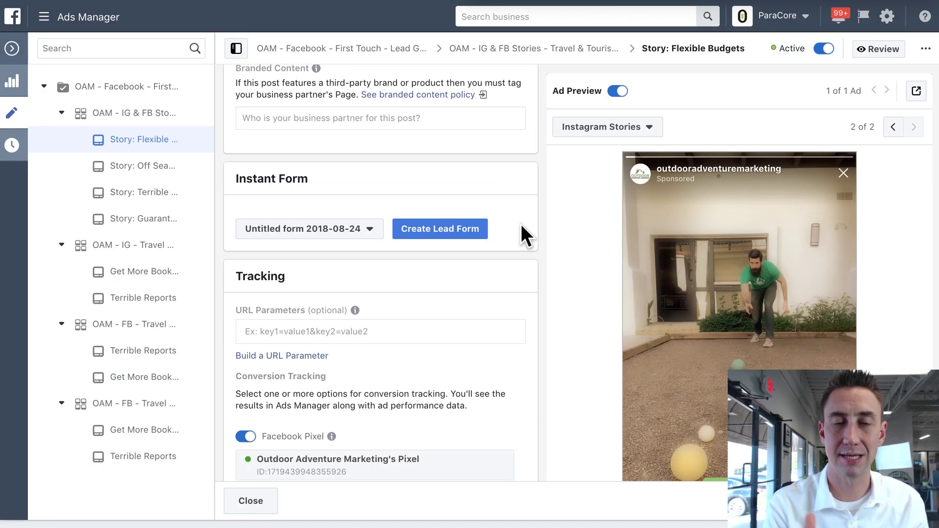
- Show the Lead Gen. campaign's four ad sets and widen Results to read Leads (Form)
scroll(521, 224, "up", 4)
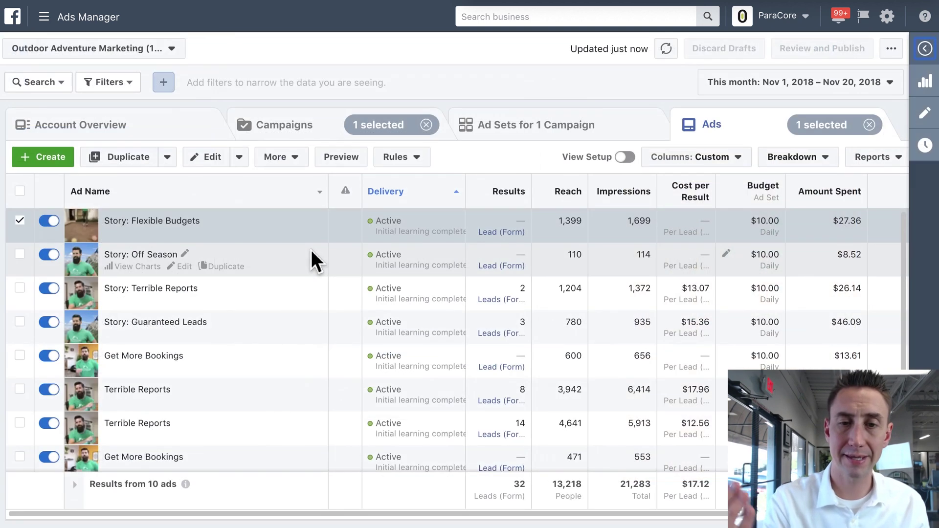
left_click(302, 133)
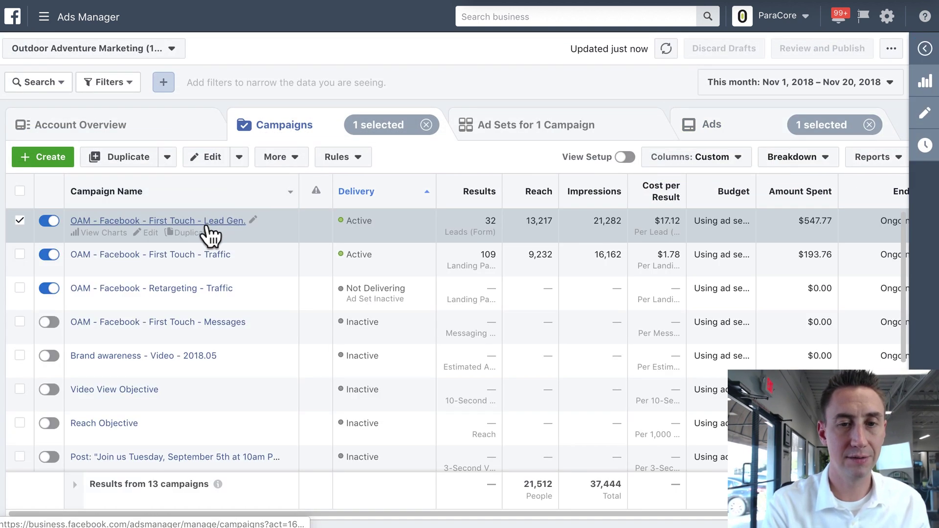
left_click(208, 224)
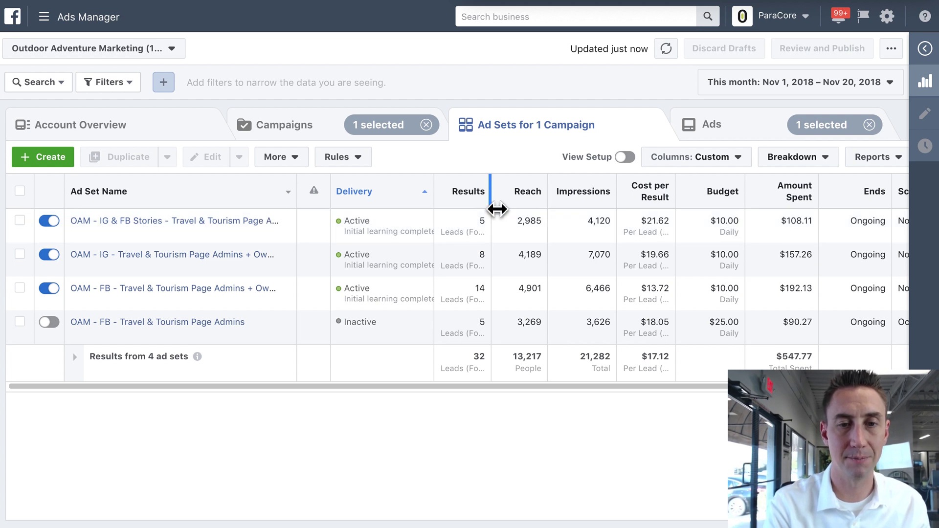
left_click_drag(493, 205, 520, 210)
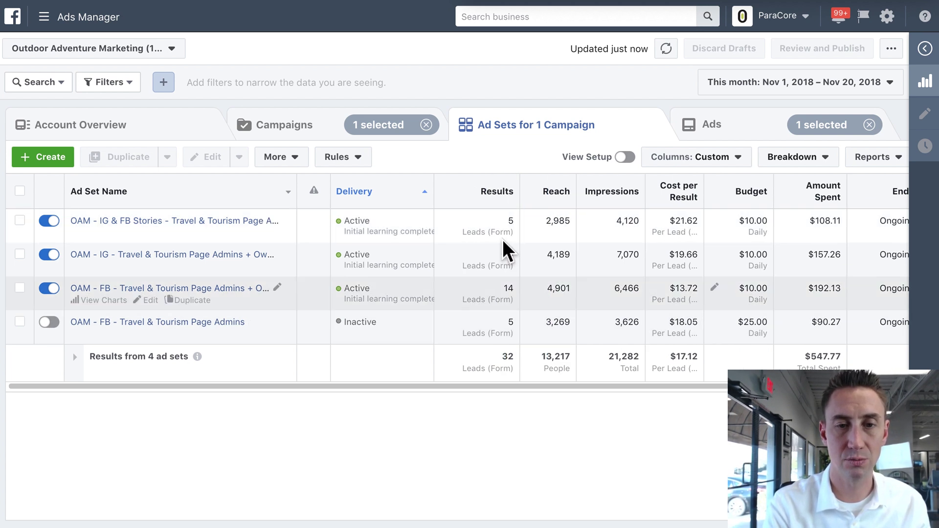